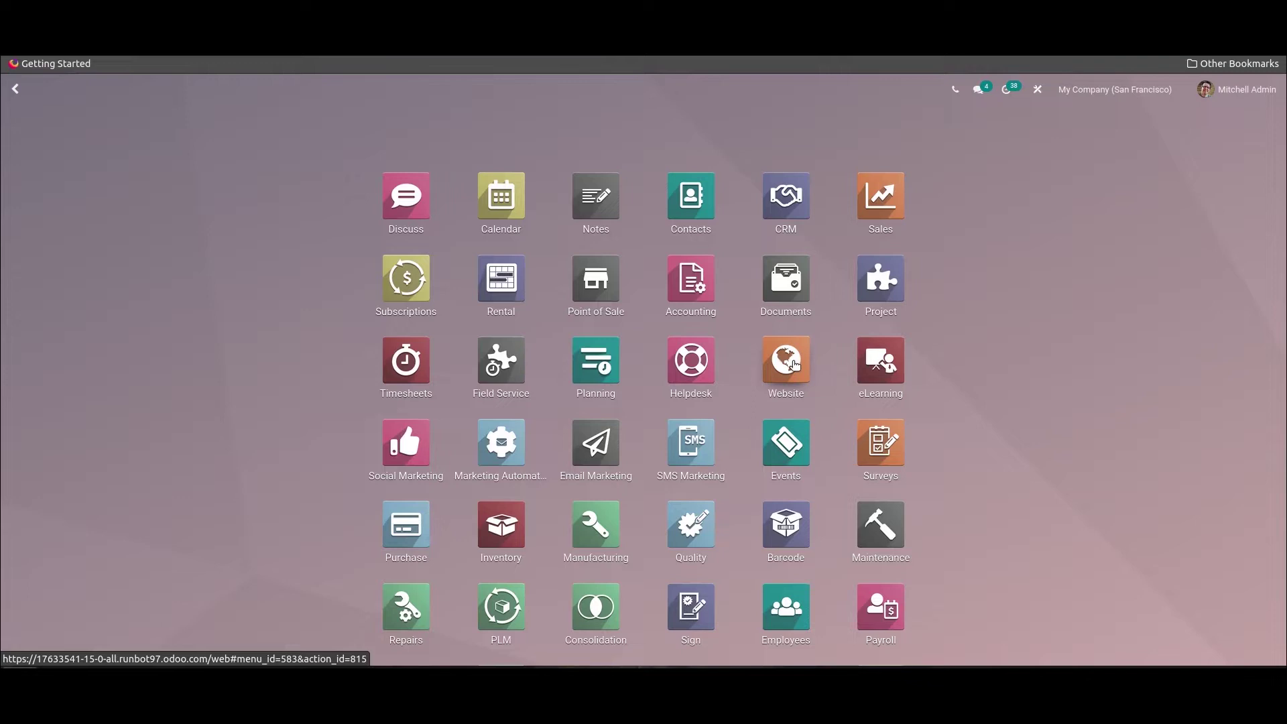
# - Open the Website app and its Configuration menu
pyautogui.click(795, 365)
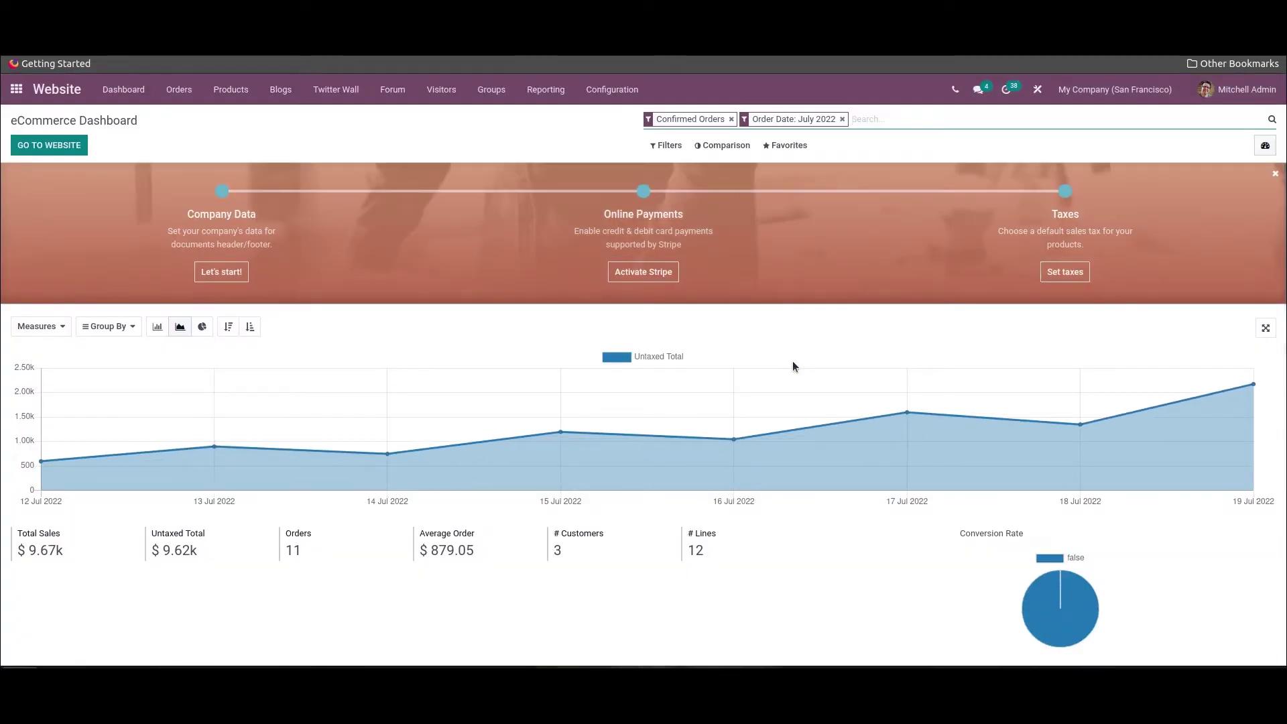
pyautogui.click(612, 89)
# - Open Website Settings and scroll down to the Pricing section's pricelist options
pyautogui.click(615, 117)
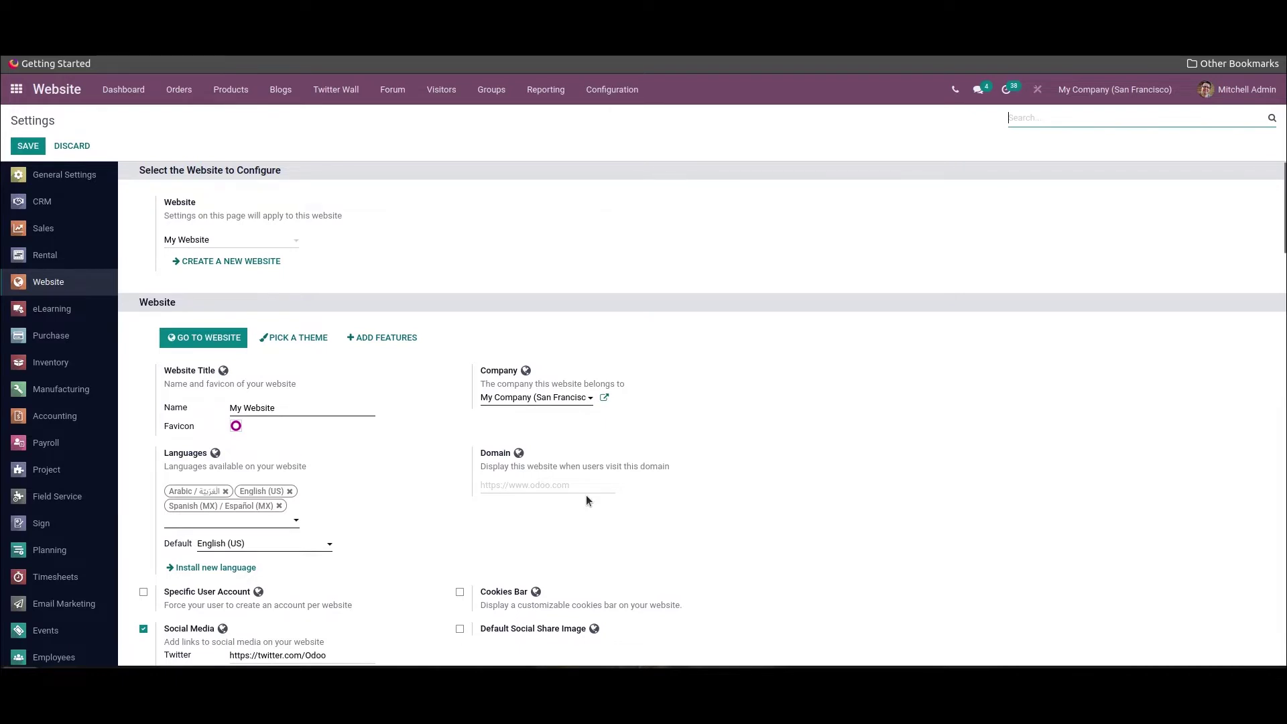
pyautogui.scroll(-10, 587, 498)
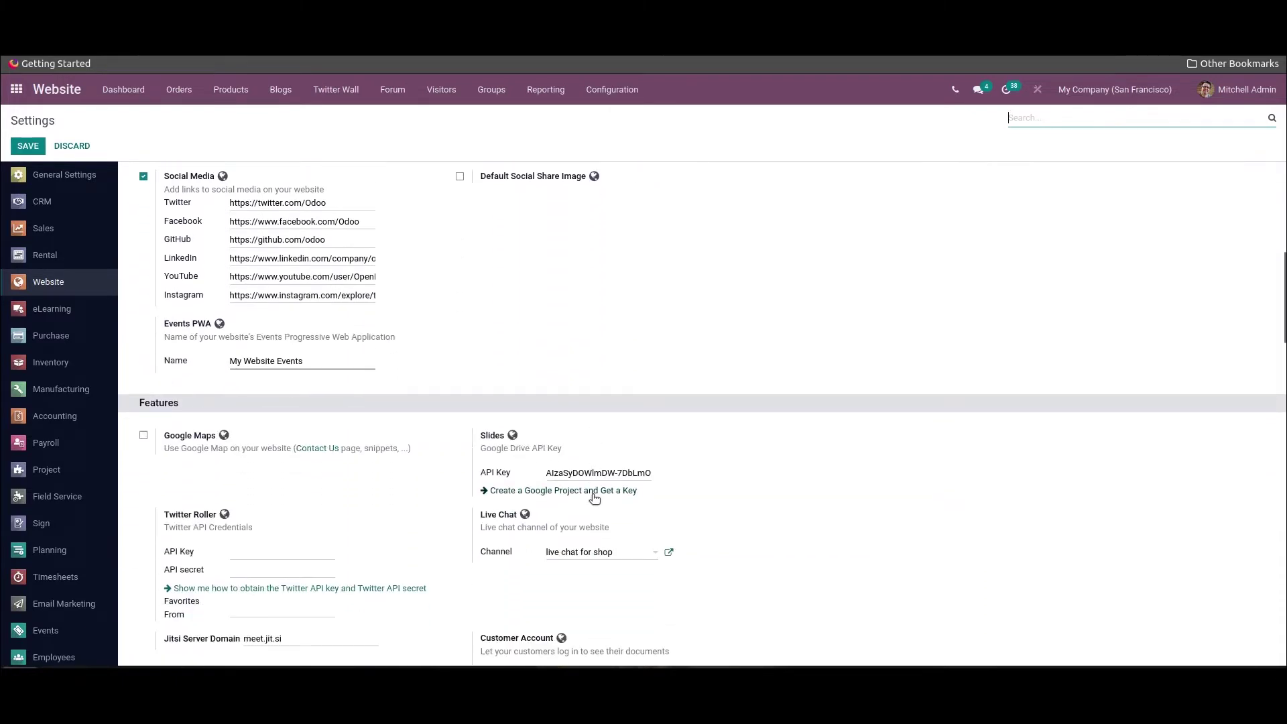
pyautogui.scroll(-5, 593, 495)
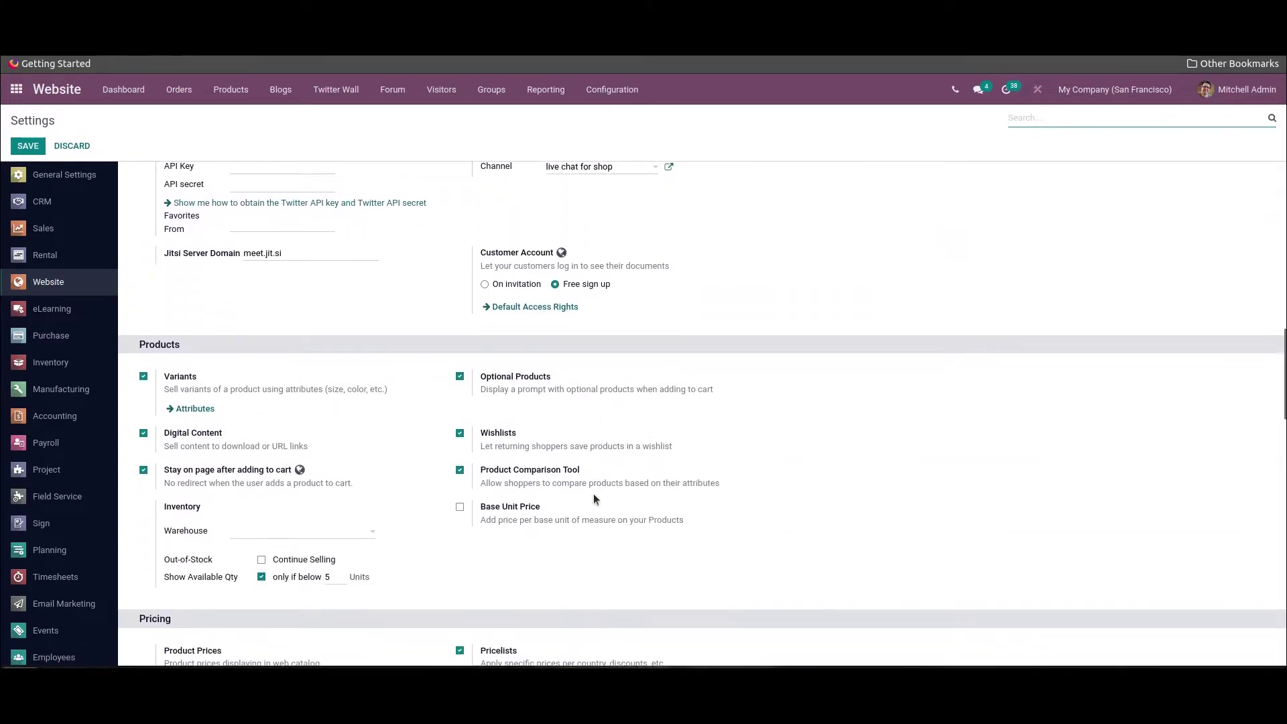
pyautogui.scroll(-3, 593, 497)
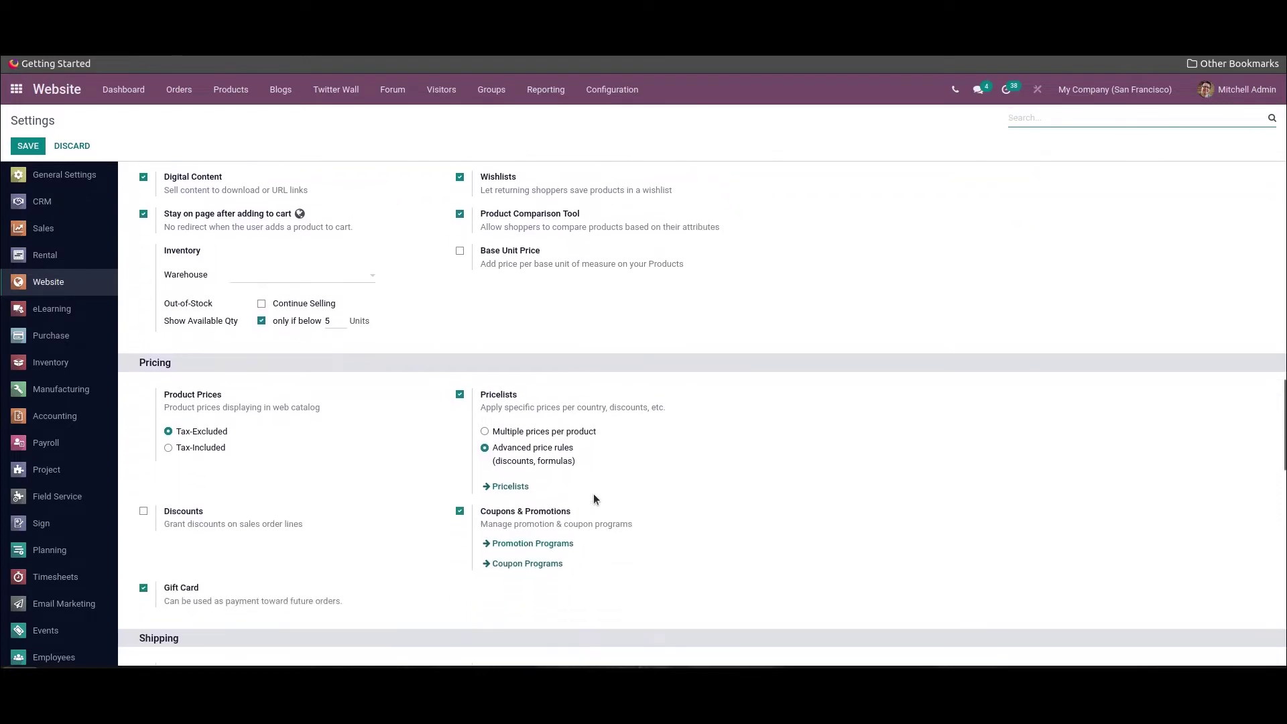
pyautogui.scroll(-2, 593, 499)
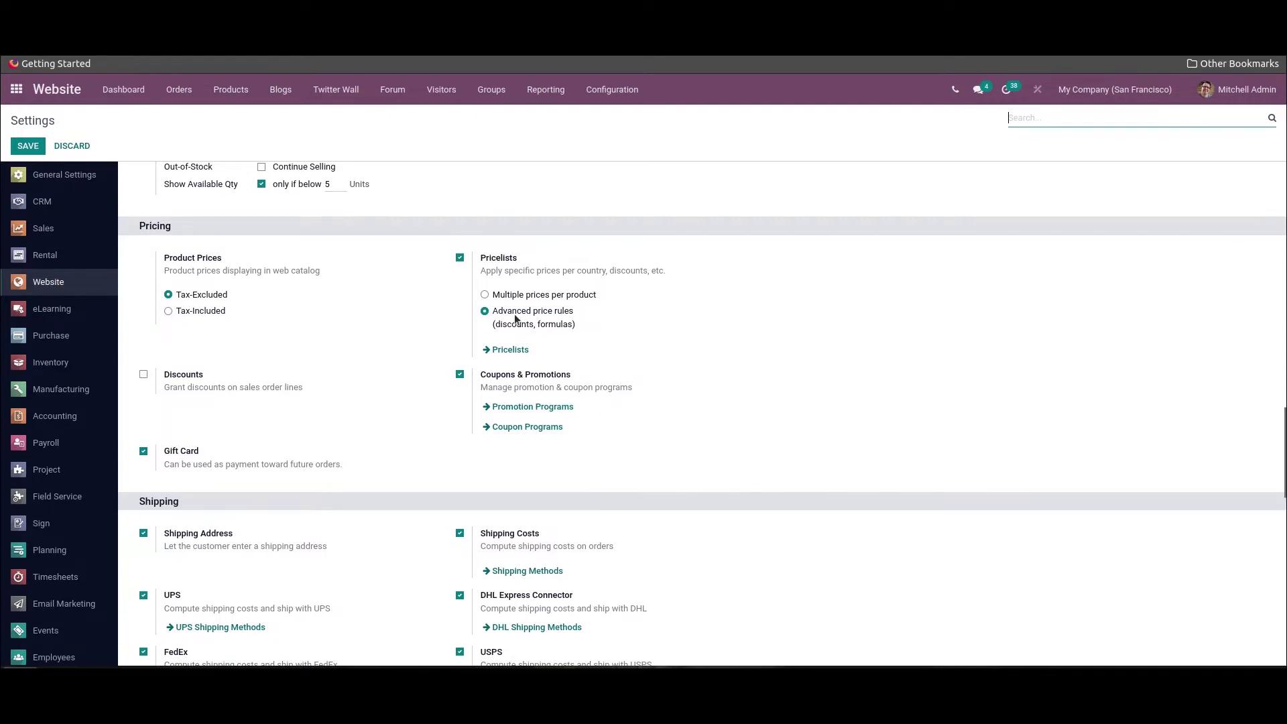
pyautogui.moveTo(506, 301)
# - Set pricelists to 'Multiple prices per product', enable Discounts, and save the settings
pyautogui.click(485, 296)
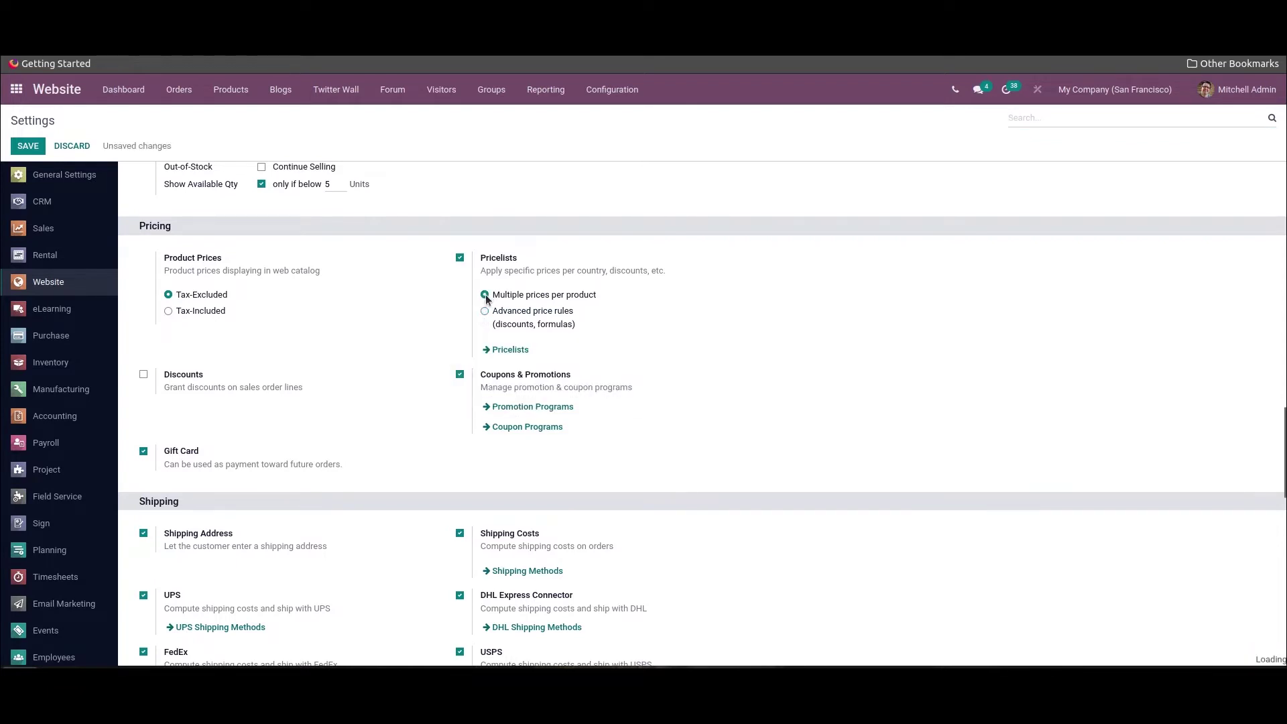
pyautogui.click(144, 374)
pyautogui.click(32, 147)
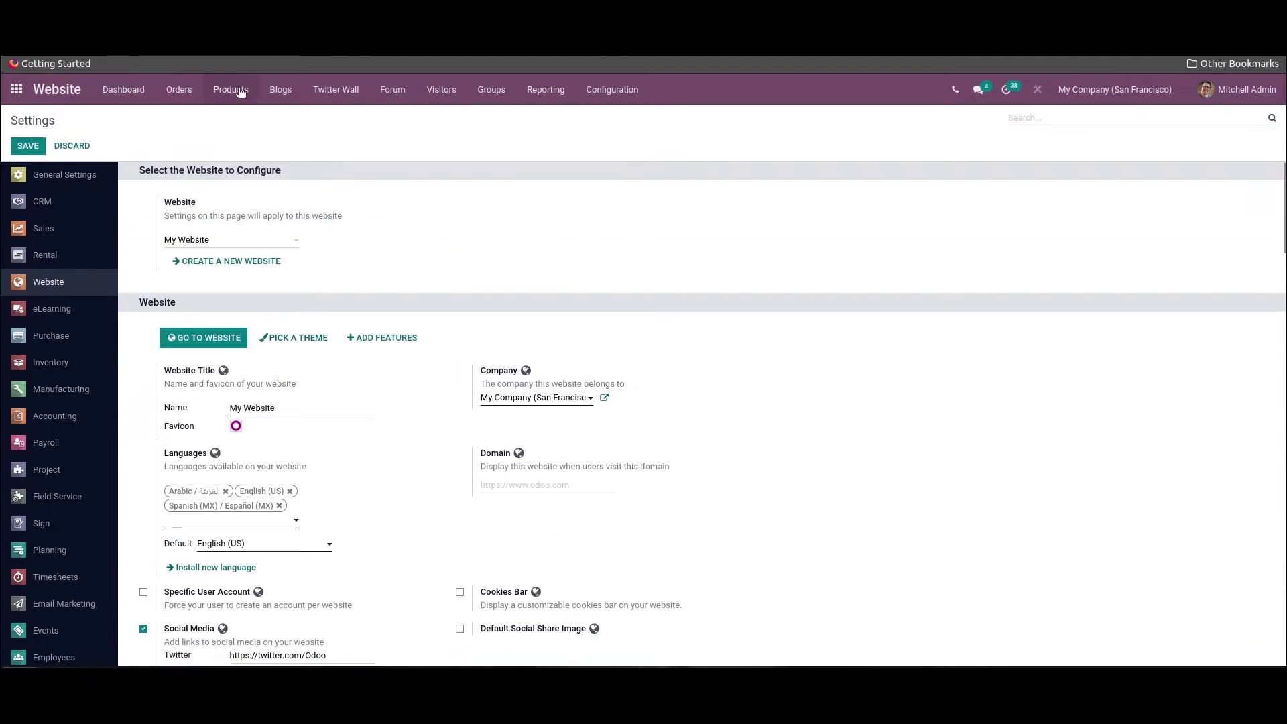
pyautogui.click(230, 89)
# - Sort the pricelists by discount policy and toggle between Kanban and list views
pyautogui.click(248, 151)
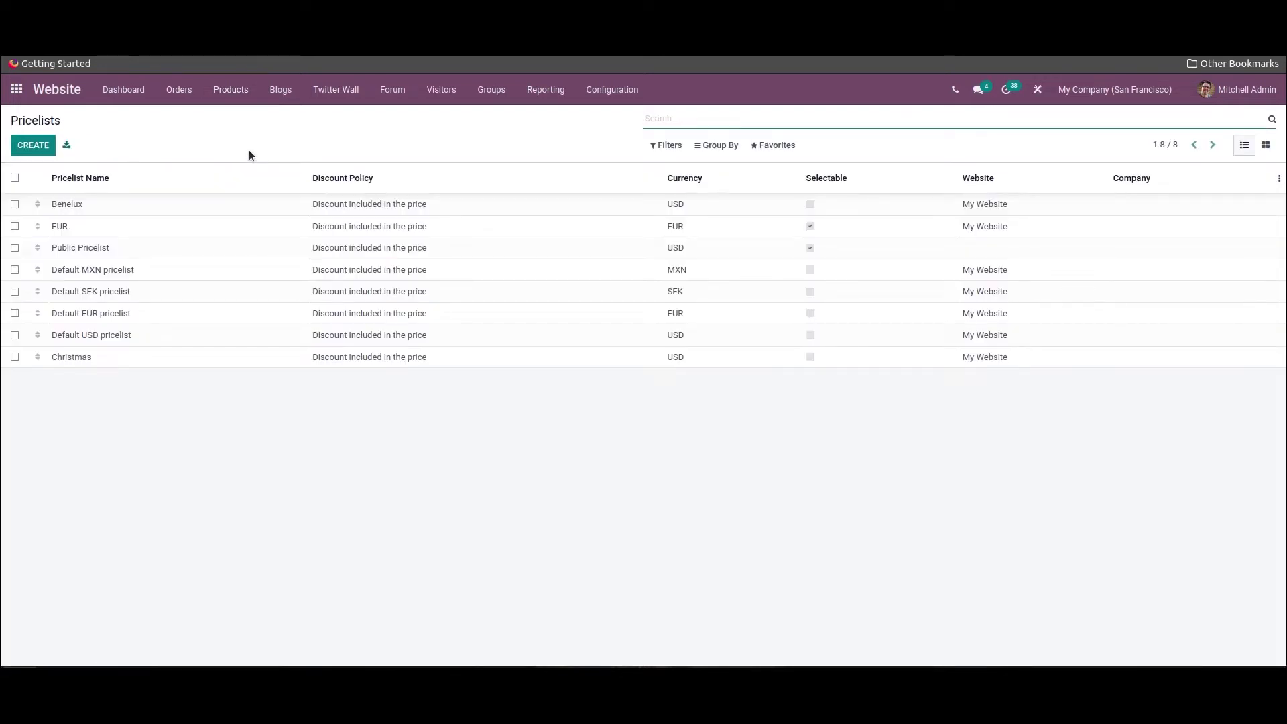
pyautogui.click(417, 192)
pyautogui.click(1271, 143)
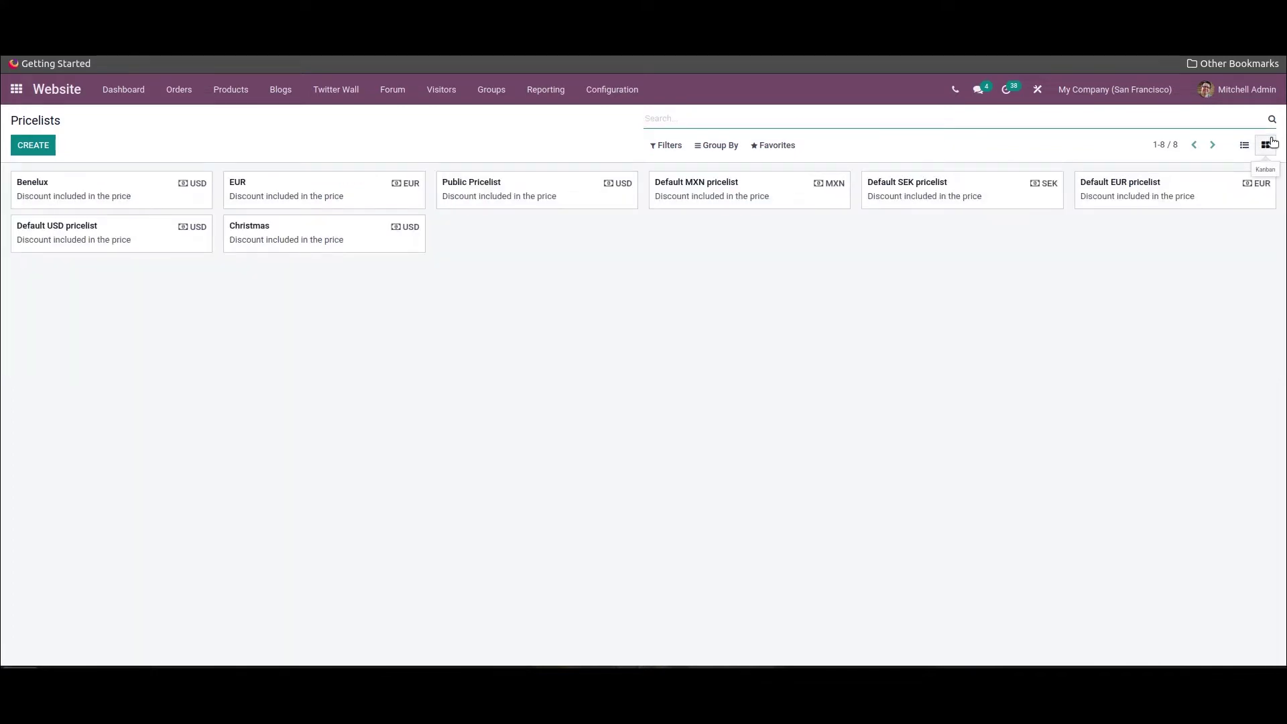
pyautogui.click(1244, 145)
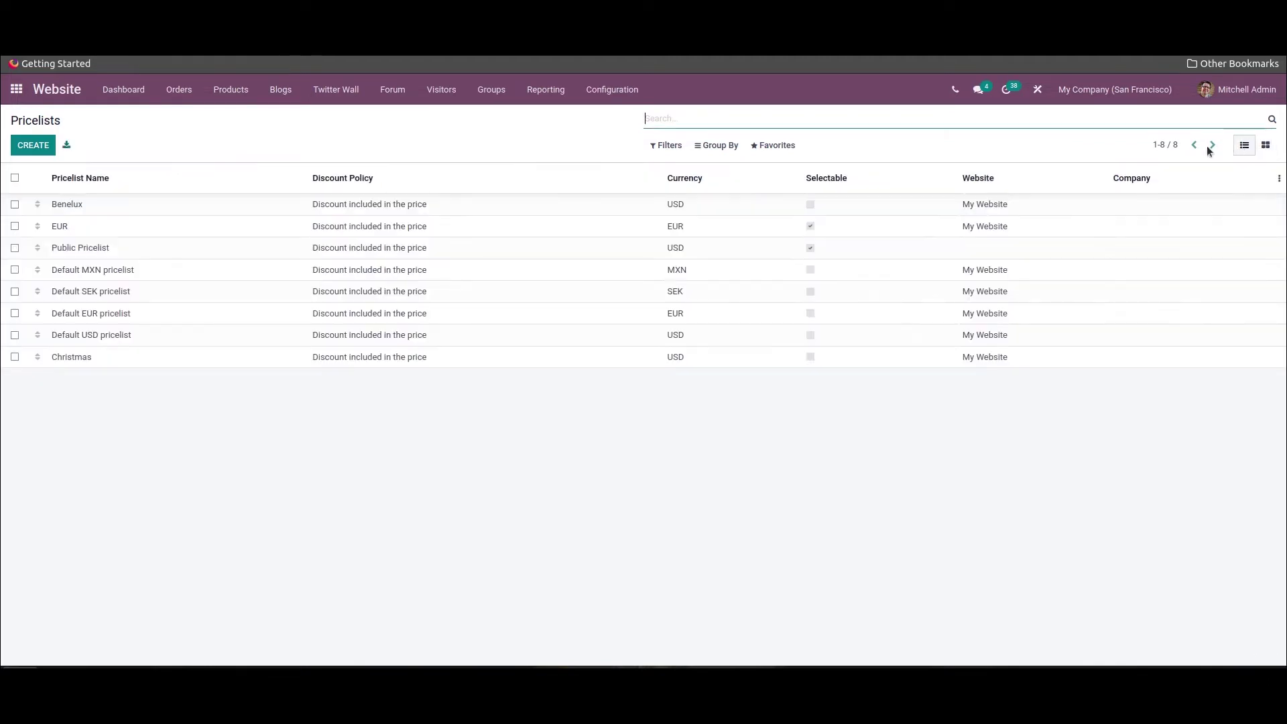
# - Inspect the Benelux pricelist, then start a new blank pricelist
pyautogui.click(388, 203)
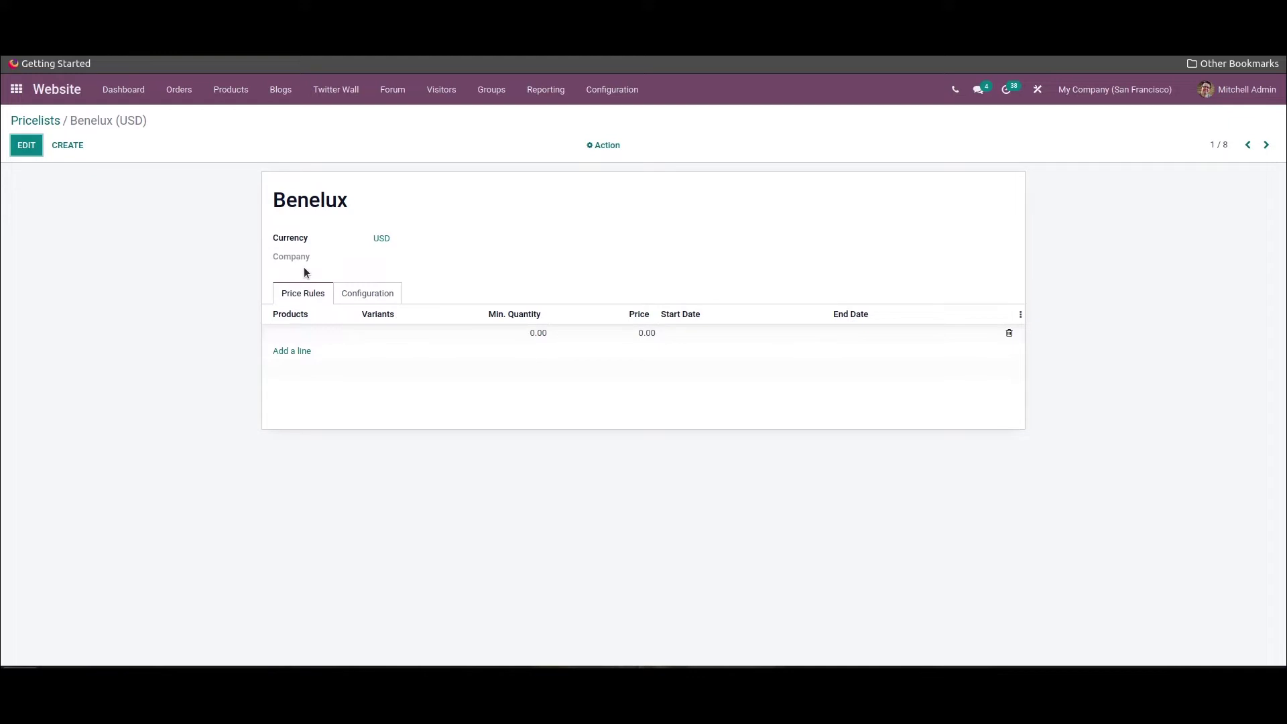
pyautogui.click(36, 121)
pyautogui.click(31, 146)
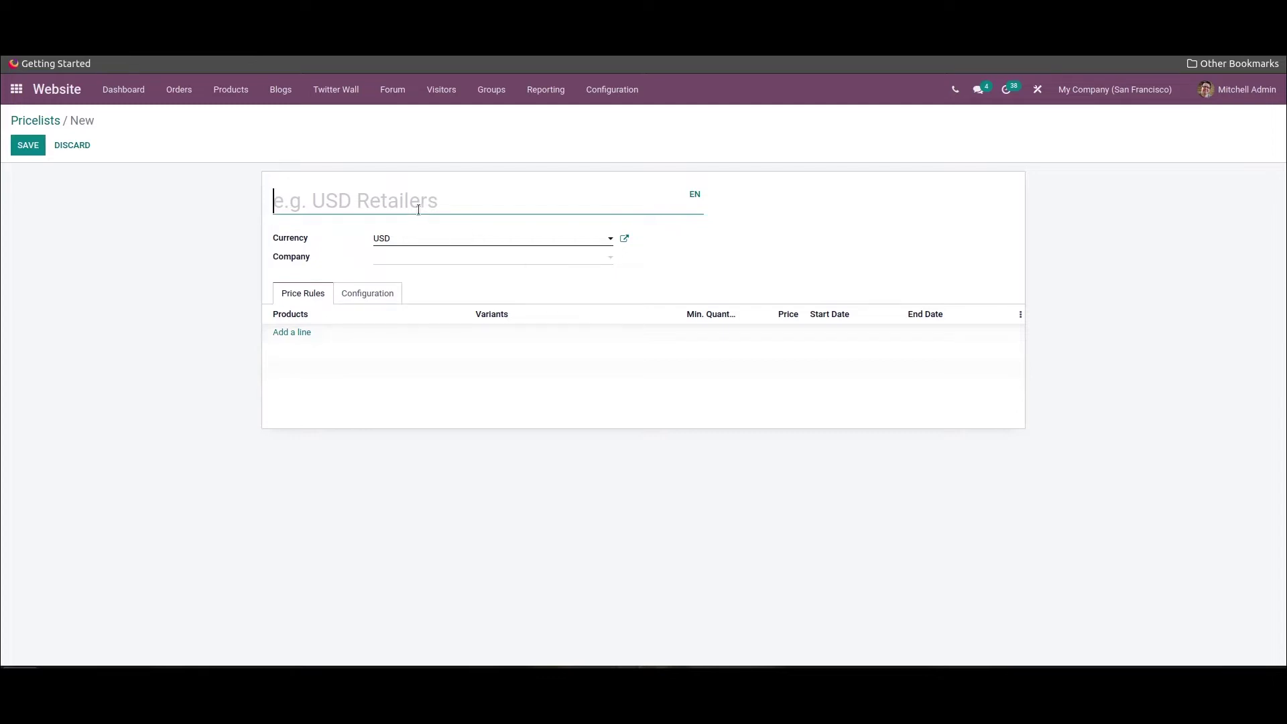
# - Name the pricelist 'New Pricelist', keep USD with no company, and add a price rule line
pyautogui.write('New P')
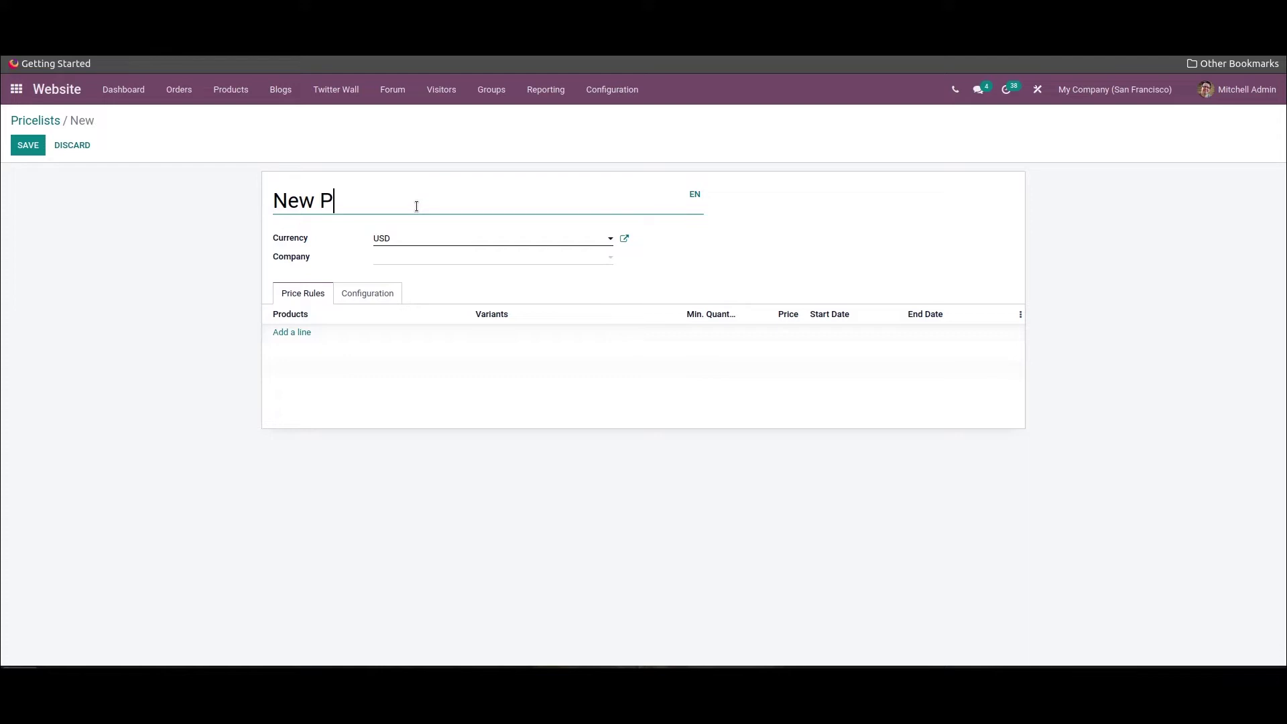
pyautogui.write('ricelist')
pyautogui.click(452, 235)
pyautogui.click(449, 234)
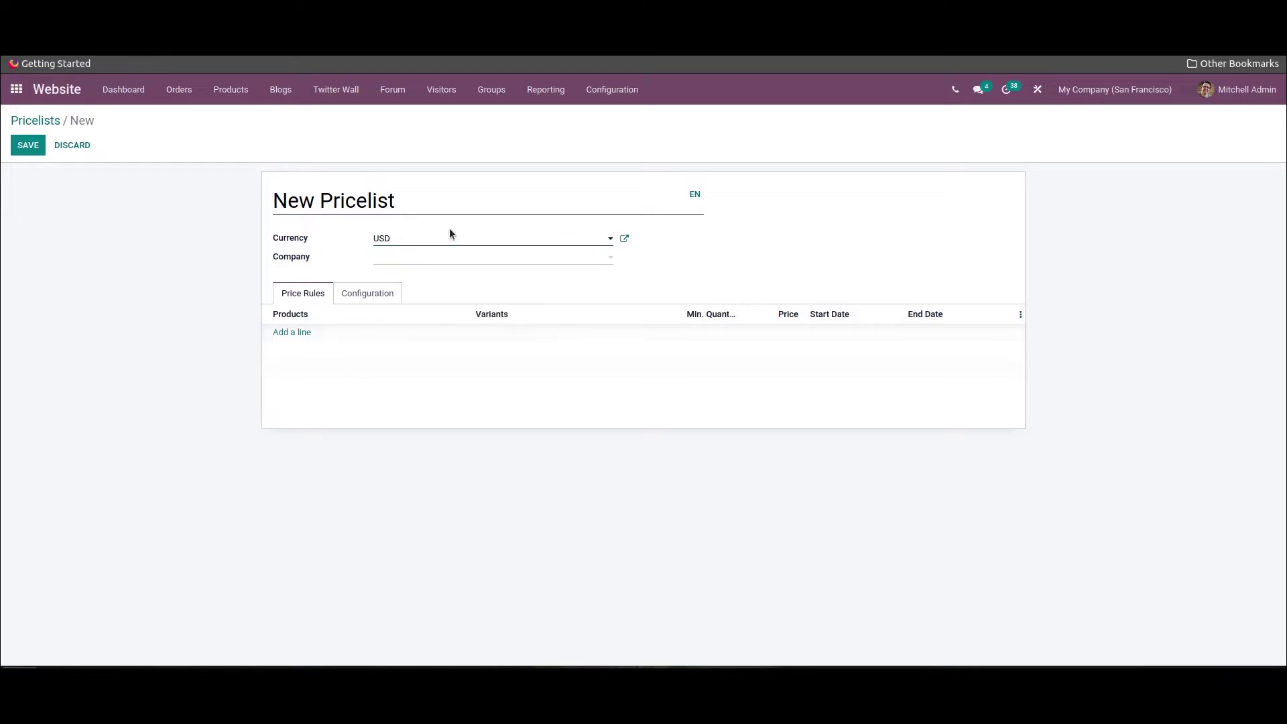
pyautogui.click(399, 258)
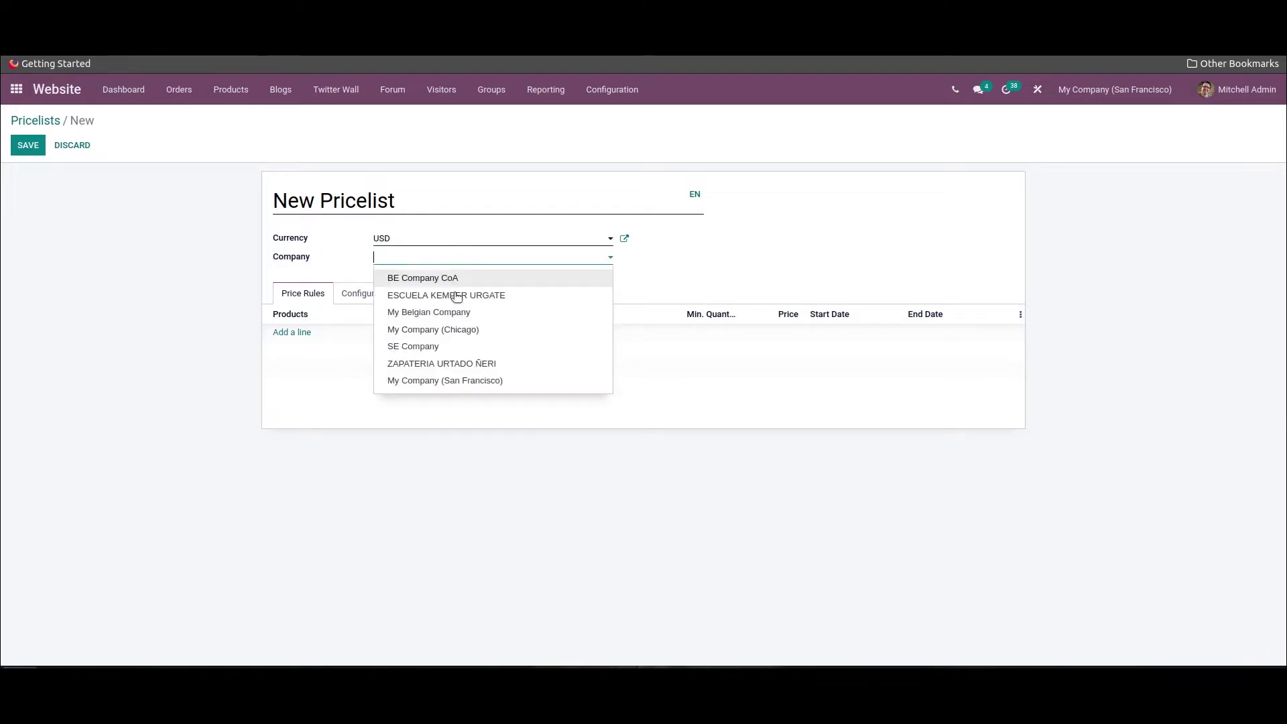
pyautogui.click(445, 253)
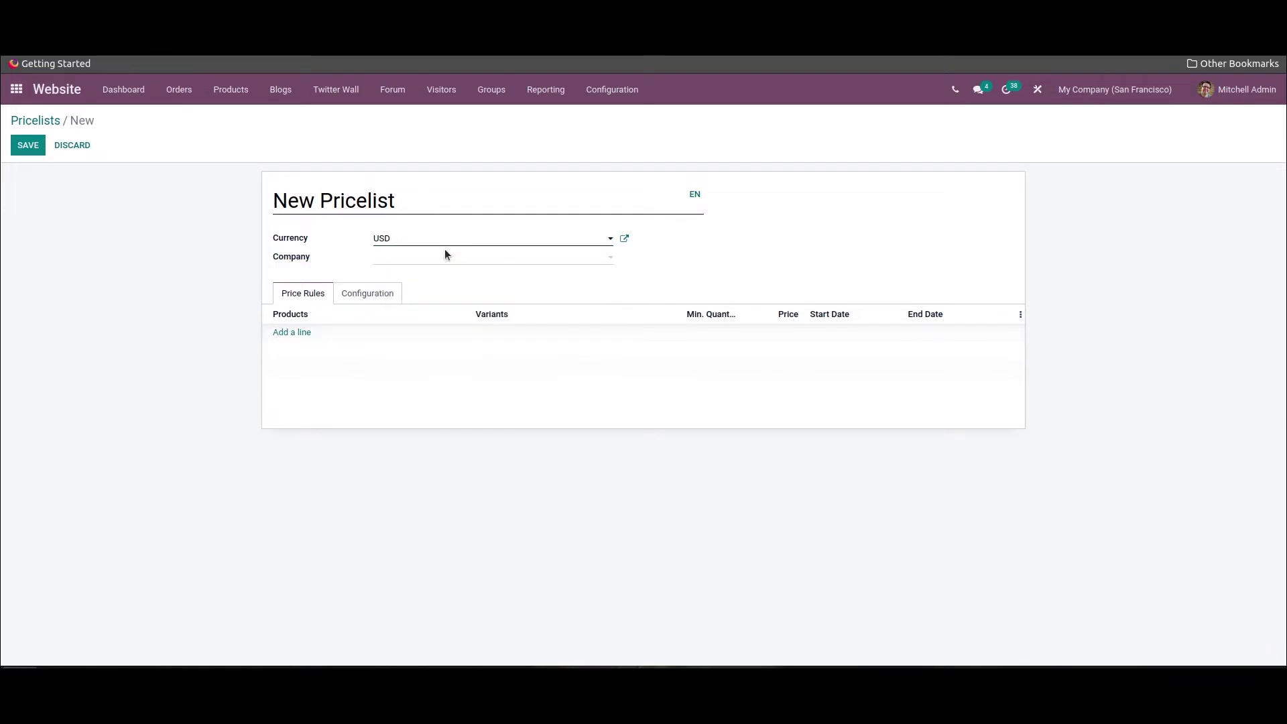
pyautogui.click(302, 333)
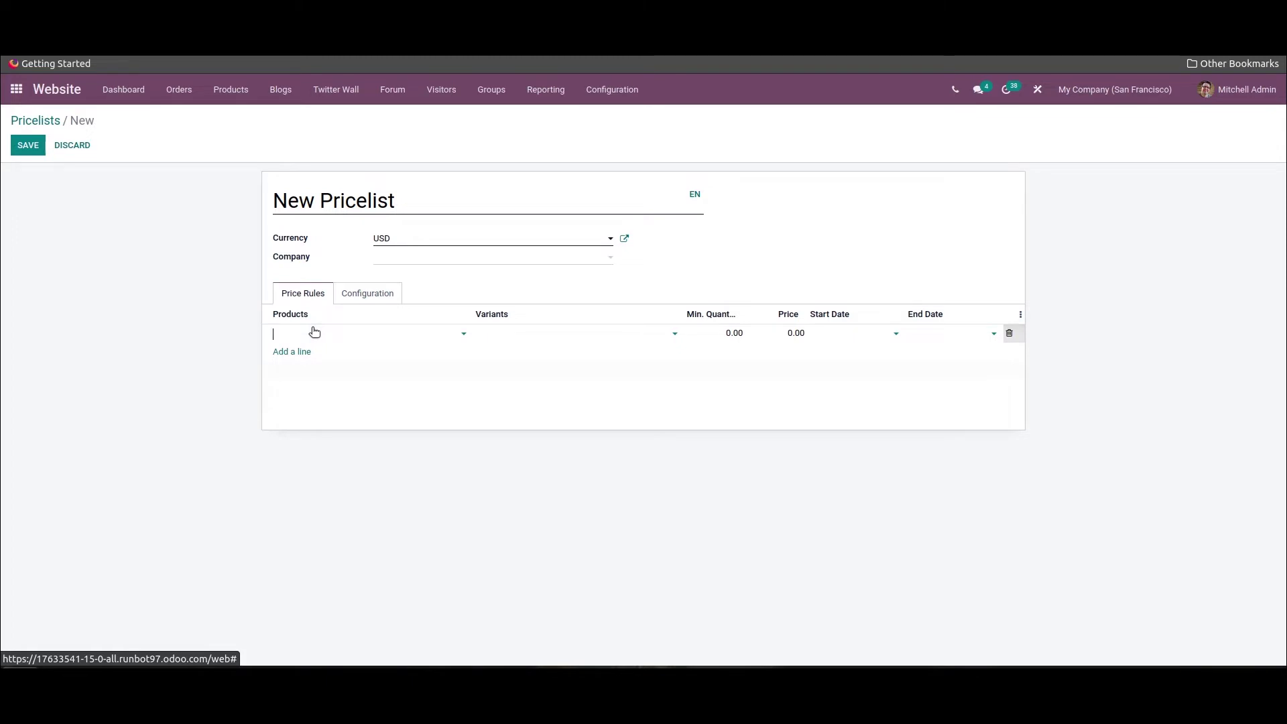
# - Add a rule pricing [FURN_6666] Acoustic Bloc Screens at 300.00 from minimum quantity 2
pyautogui.click(317, 338)
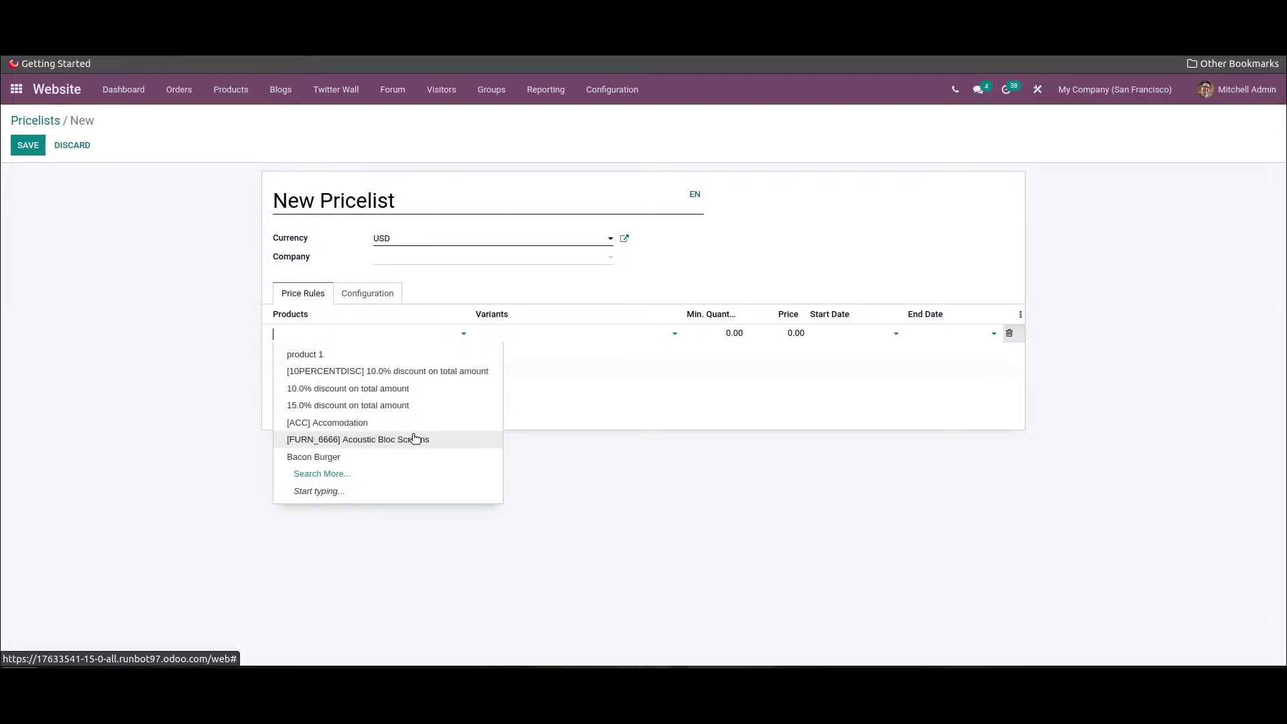
pyautogui.click(413, 442)
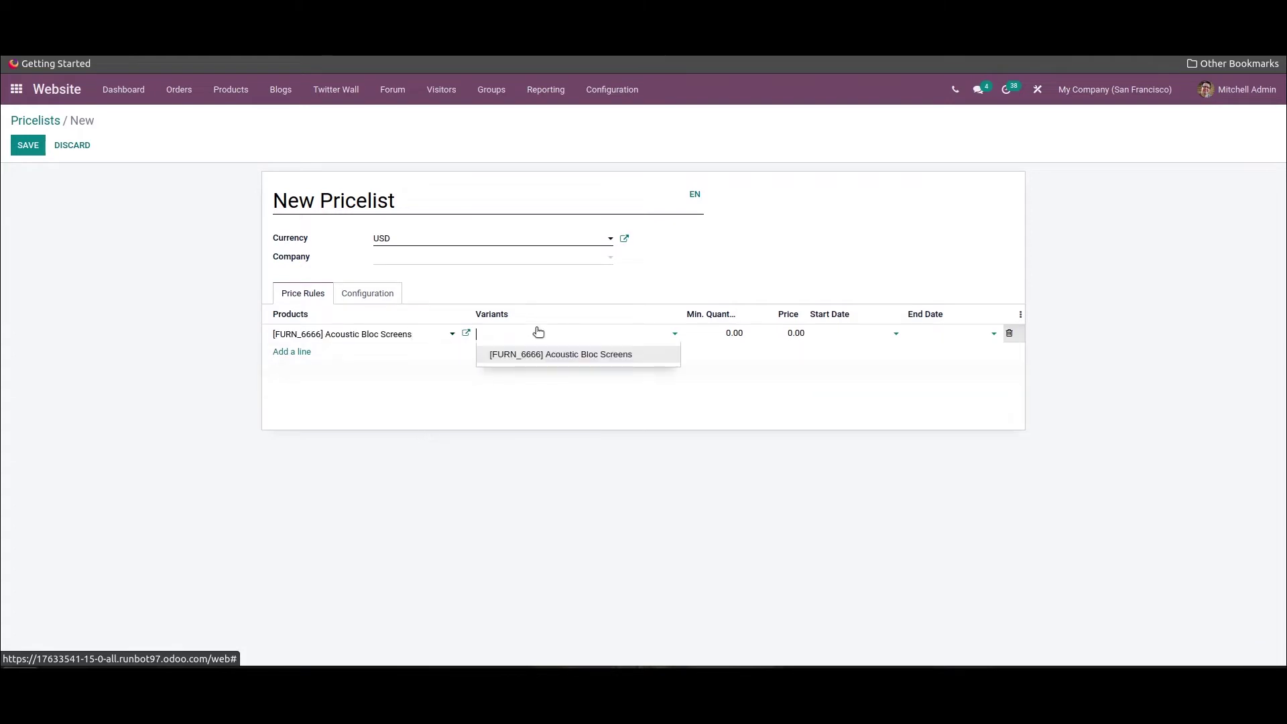
pyautogui.click(717, 335)
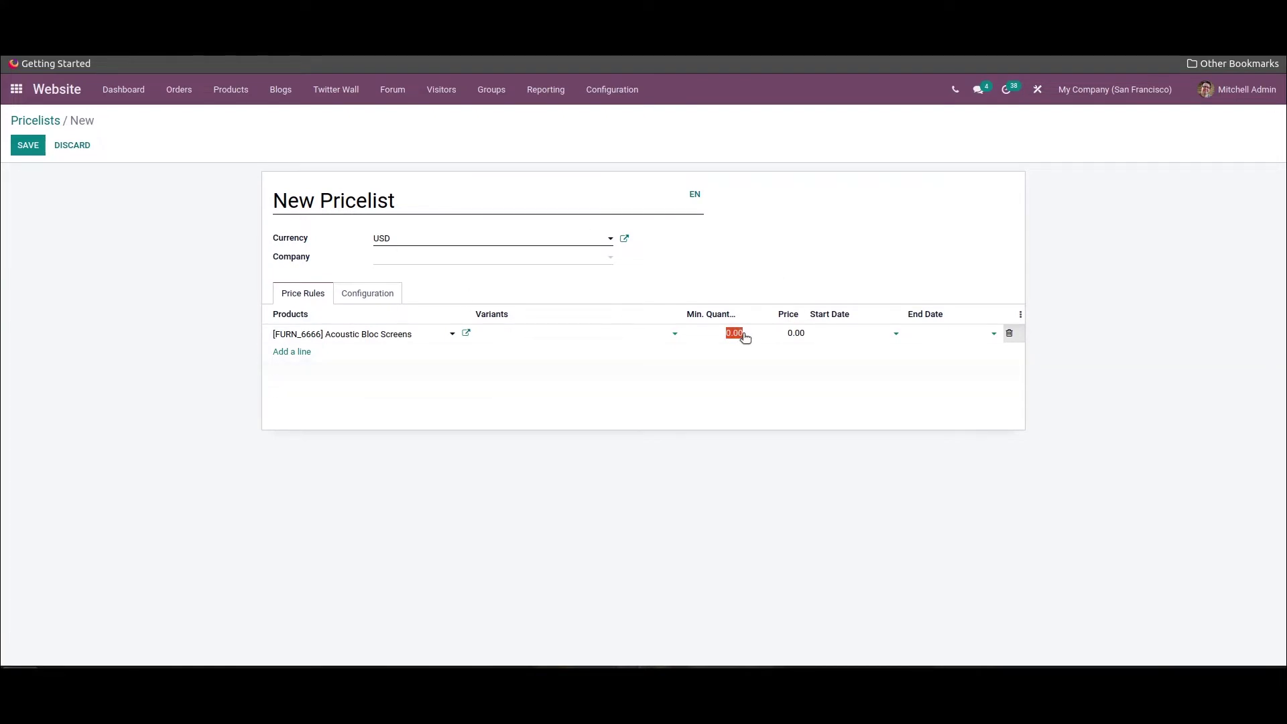
pyautogui.write('2')
pyautogui.click(796, 336)
pyautogui.write('30')
pyautogui.click(867, 353)
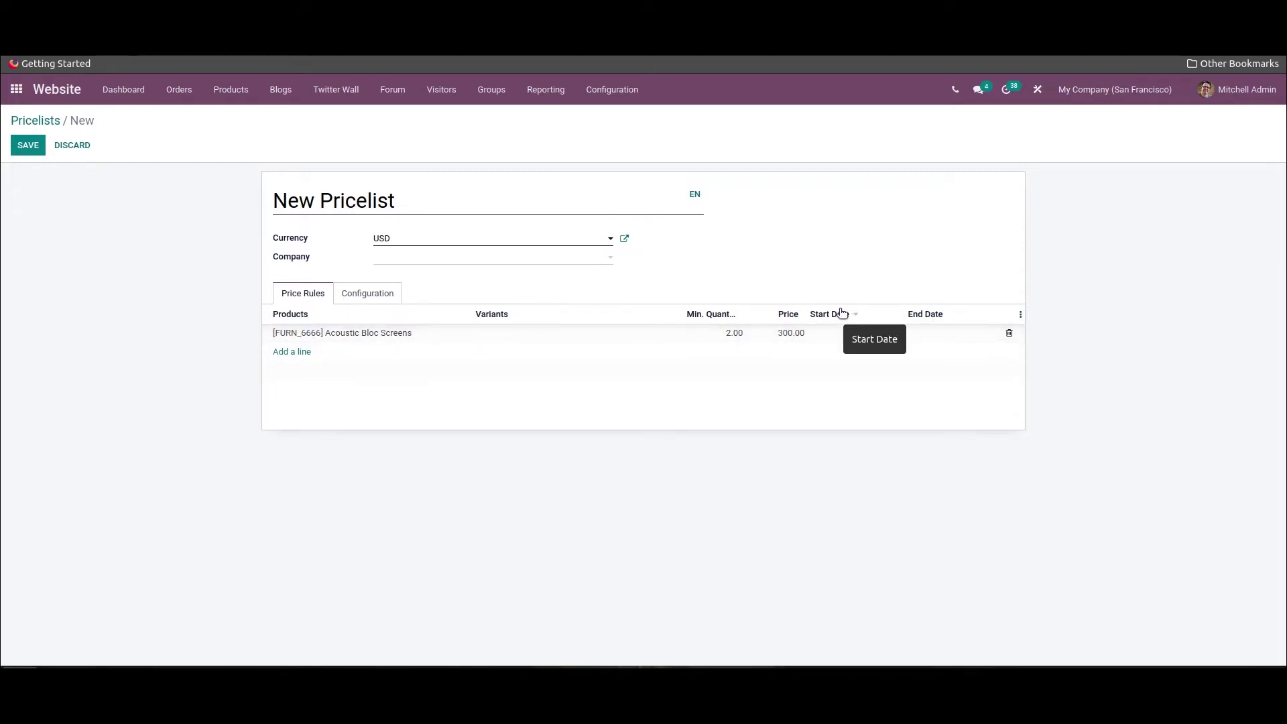
pyautogui.click(373, 295)
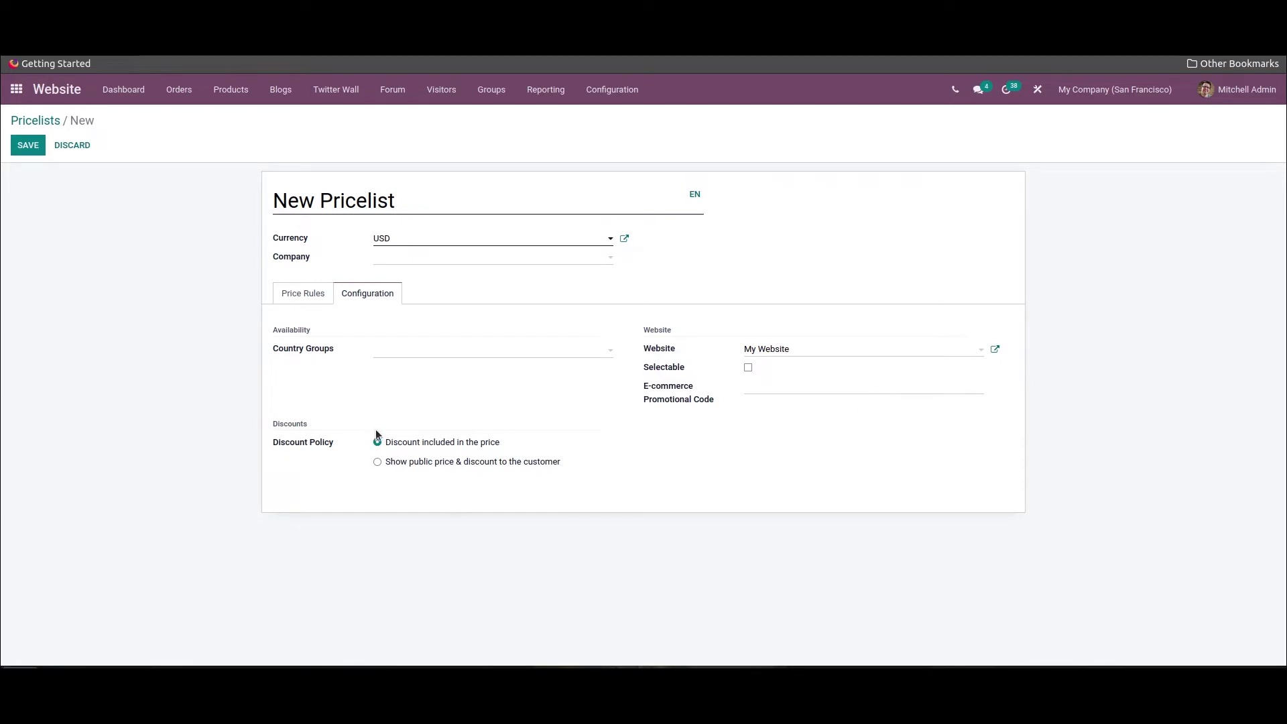
# - Leave Country Groups empty and set the e-commerce promotional code to '15% Discount'
pyautogui.click(416, 350)
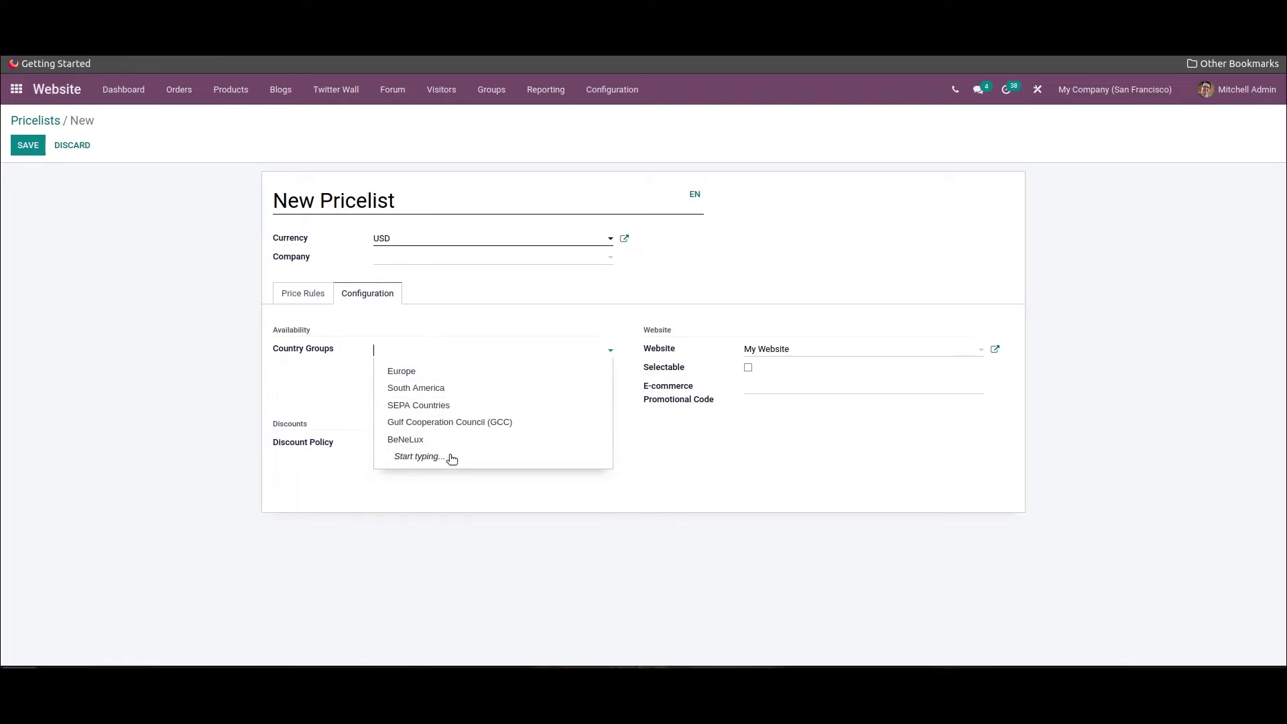
pyautogui.click(456, 337)
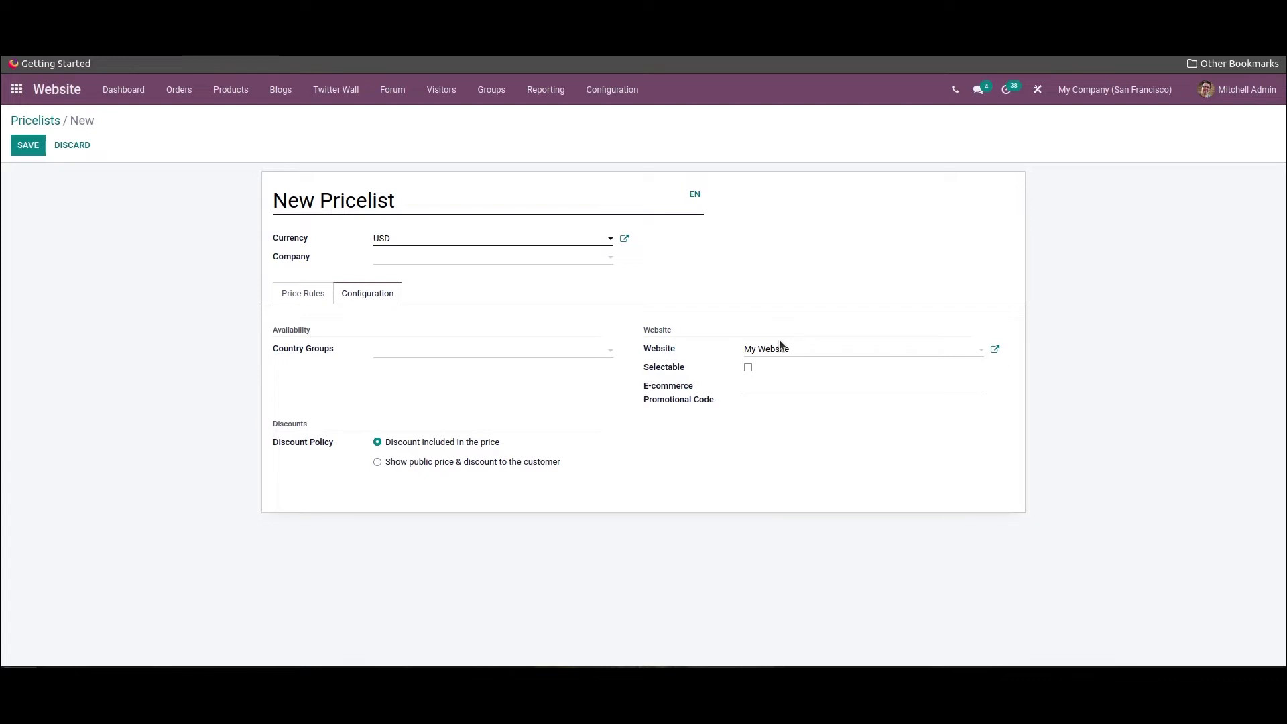
pyautogui.click(754, 385)
pyautogui.write('15% Discount')
# - Make the pricelist selectable on the website and save it
pyautogui.click(749, 368)
pyautogui.click(748, 368)
pyautogui.click(749, 368)
pyautogui.click(20, 146)
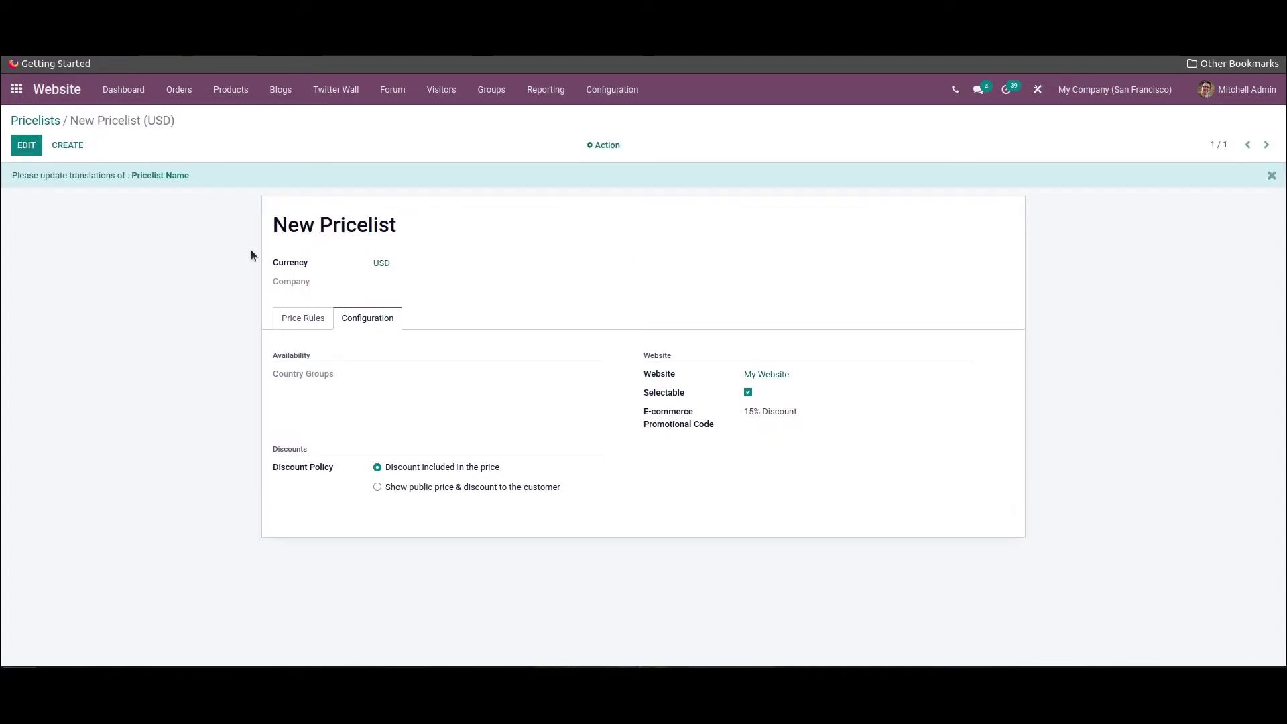
# - Return to the Pricelists list, then open Website Configuration > Settings
pyautogui.click(44, 120)
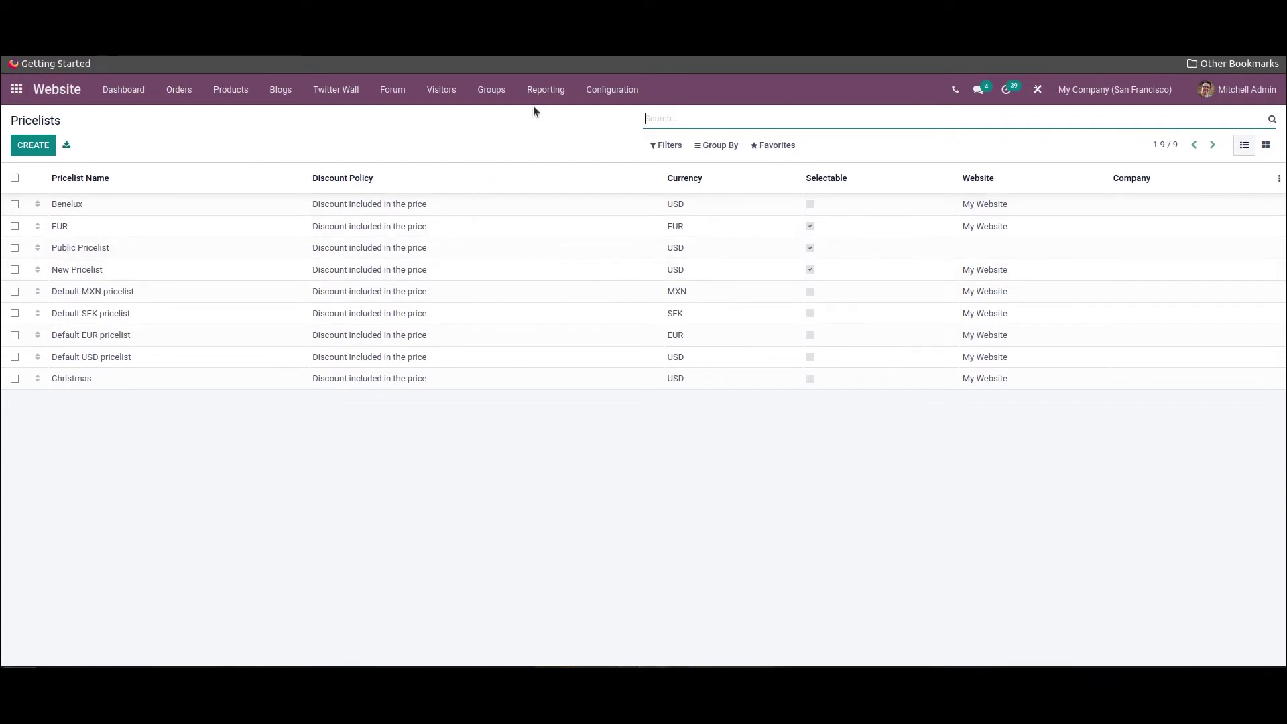
pyautogui.click(627, 88)
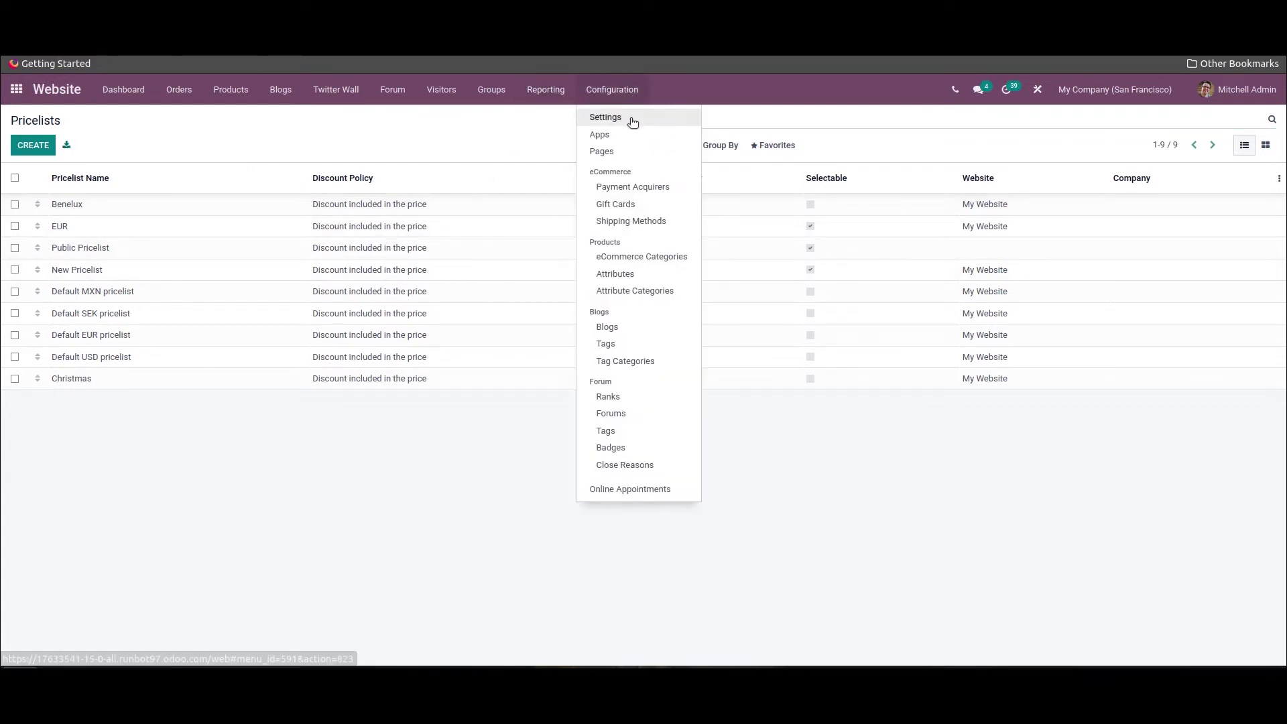
pyautogui.click(630, 121)
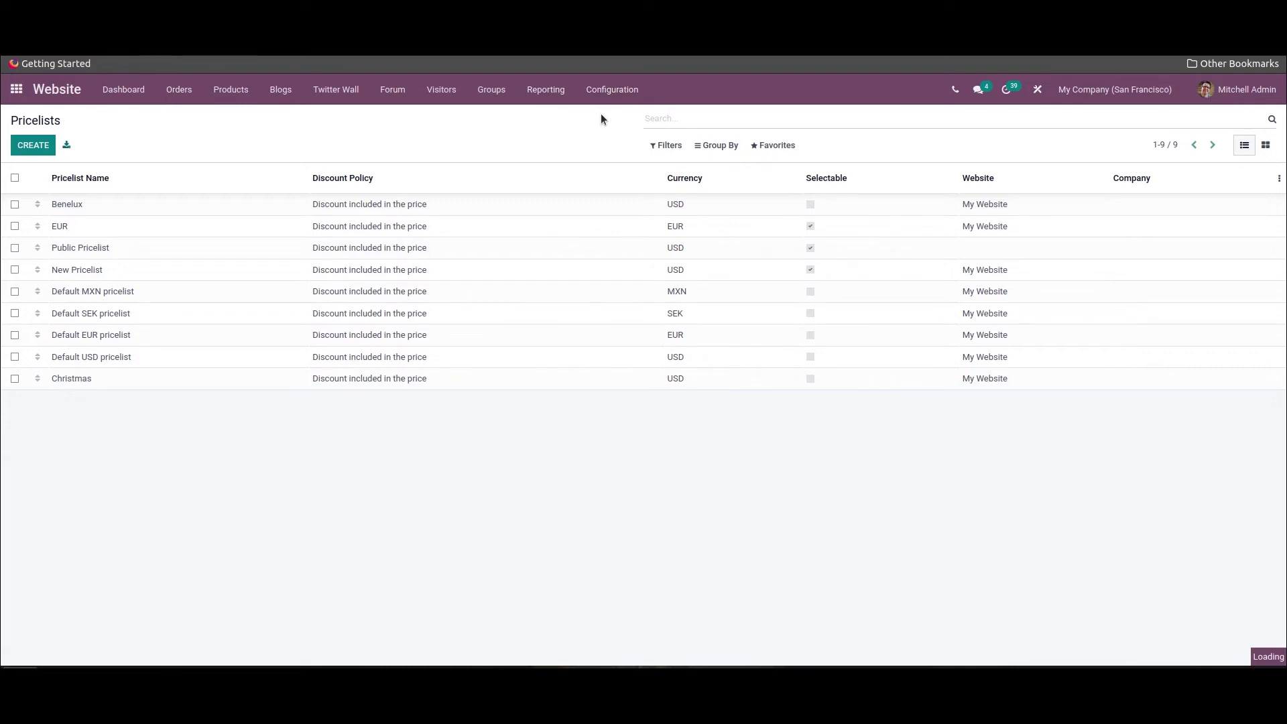
# - Switch pricelists to 'Advanced price rules (discounts, formulas)', save, and reopen the Pricelists list
pyautogui.scroll(-10, 585, 235)
pyautogui.scroll(-6, 593, 260)
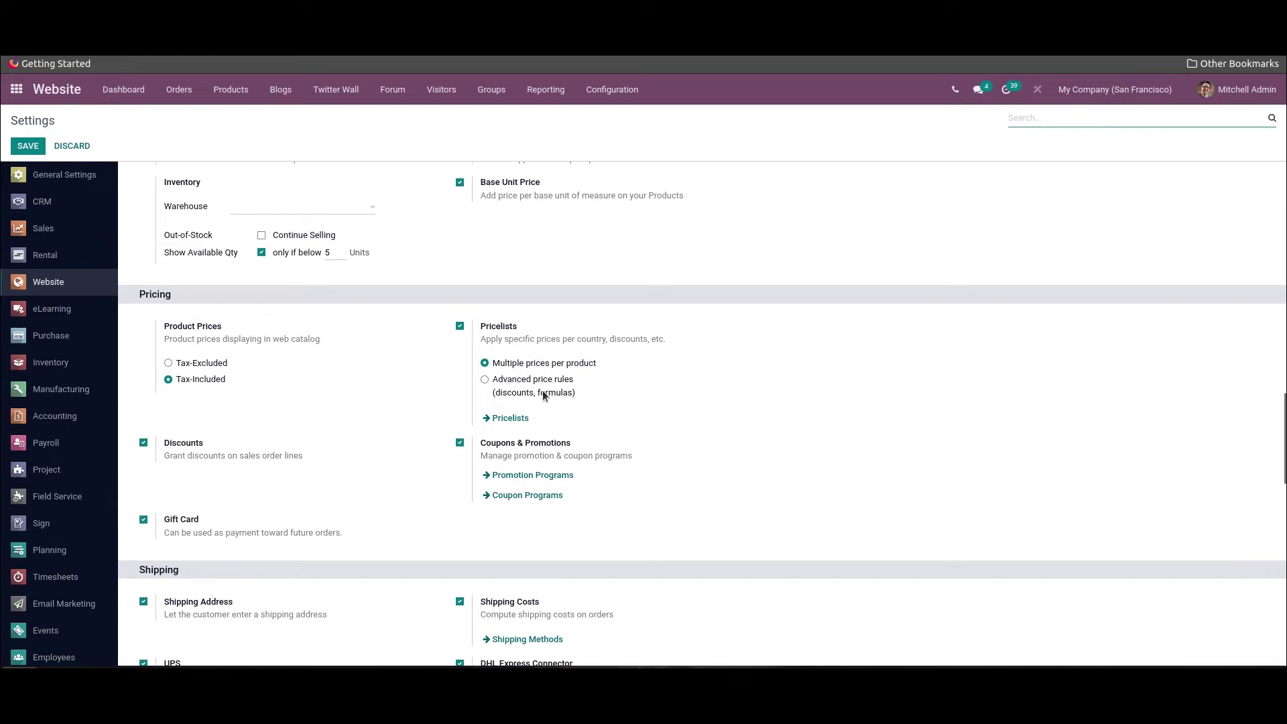
pyautogui.click(484, 380)
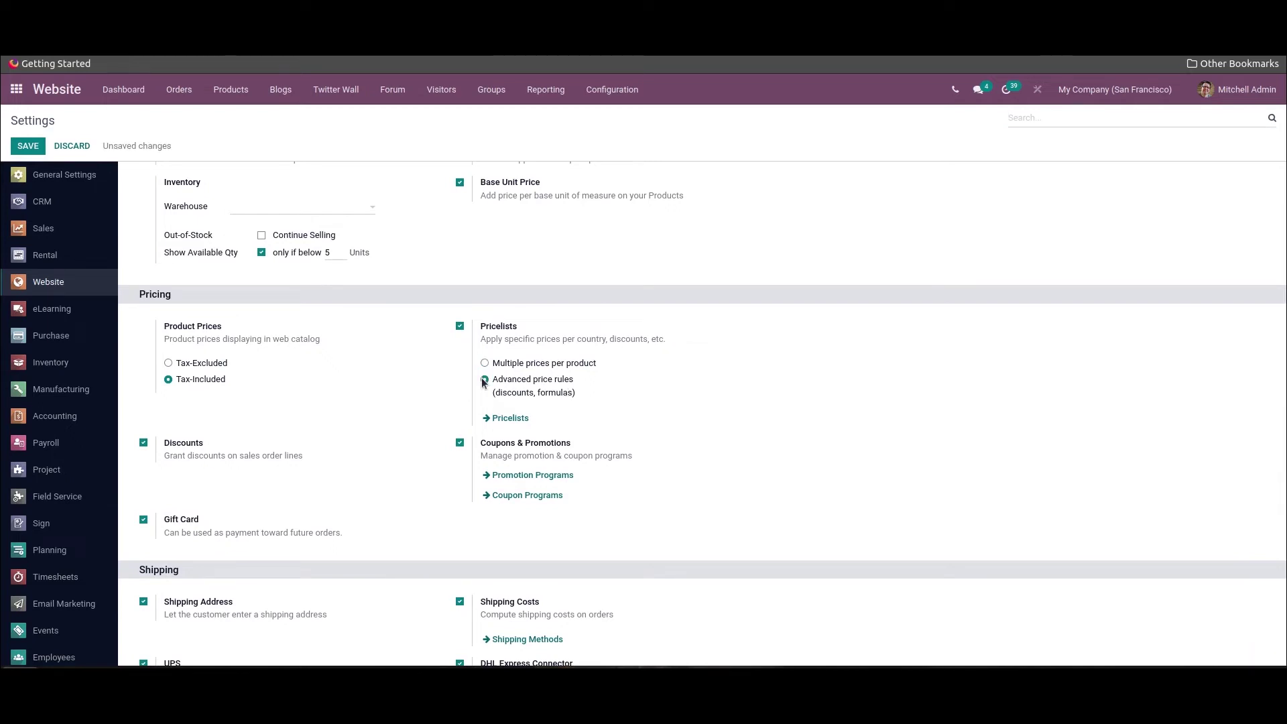
pyautogui.click(27, 145)
pyautogui.click(230, 89)
pyautogui.click(234, 150)
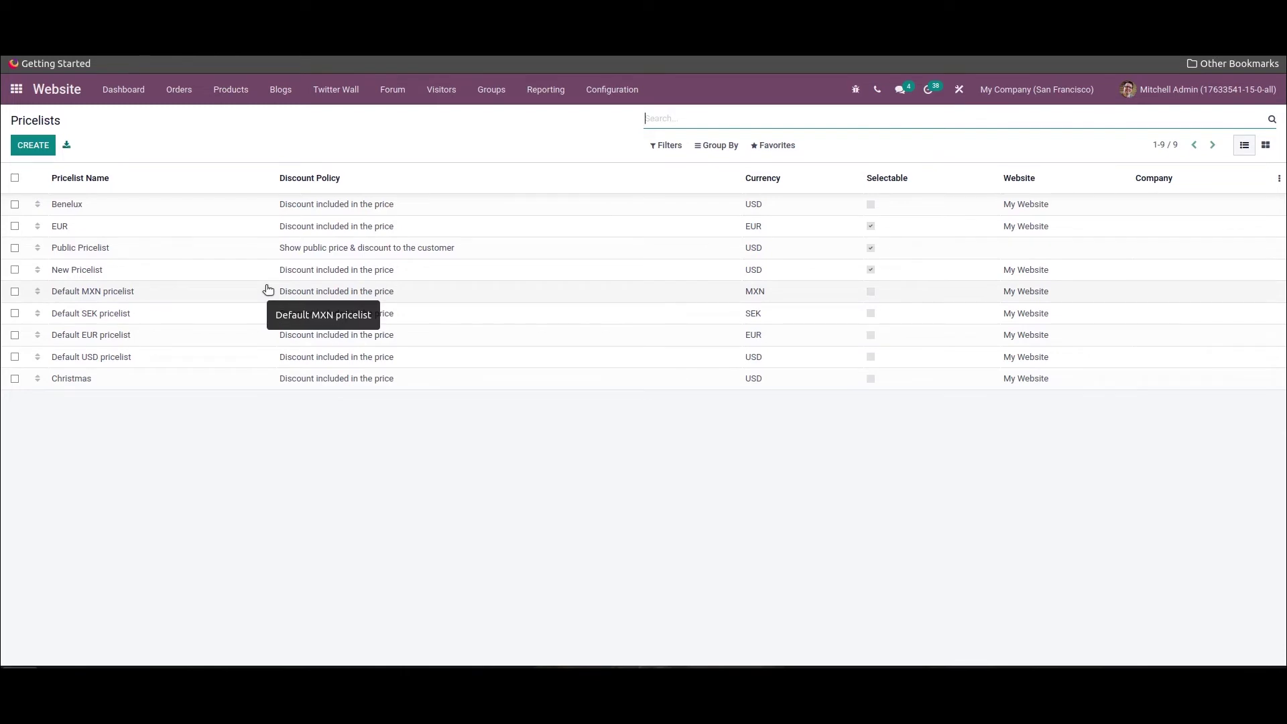
# - Create a new pricelist and enter the name 'My pricelist'
pyautogui.click(27, 145)
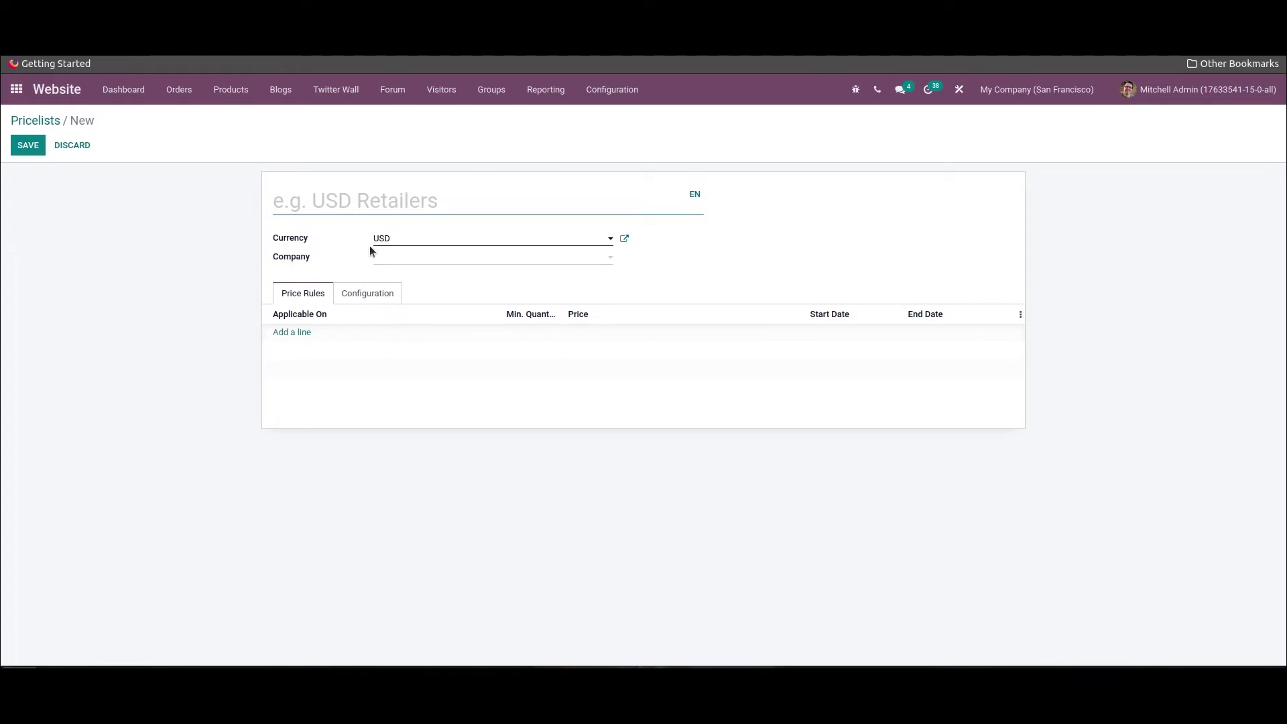
pyautogui.click(333, 203)
pyautogui.write('My ')
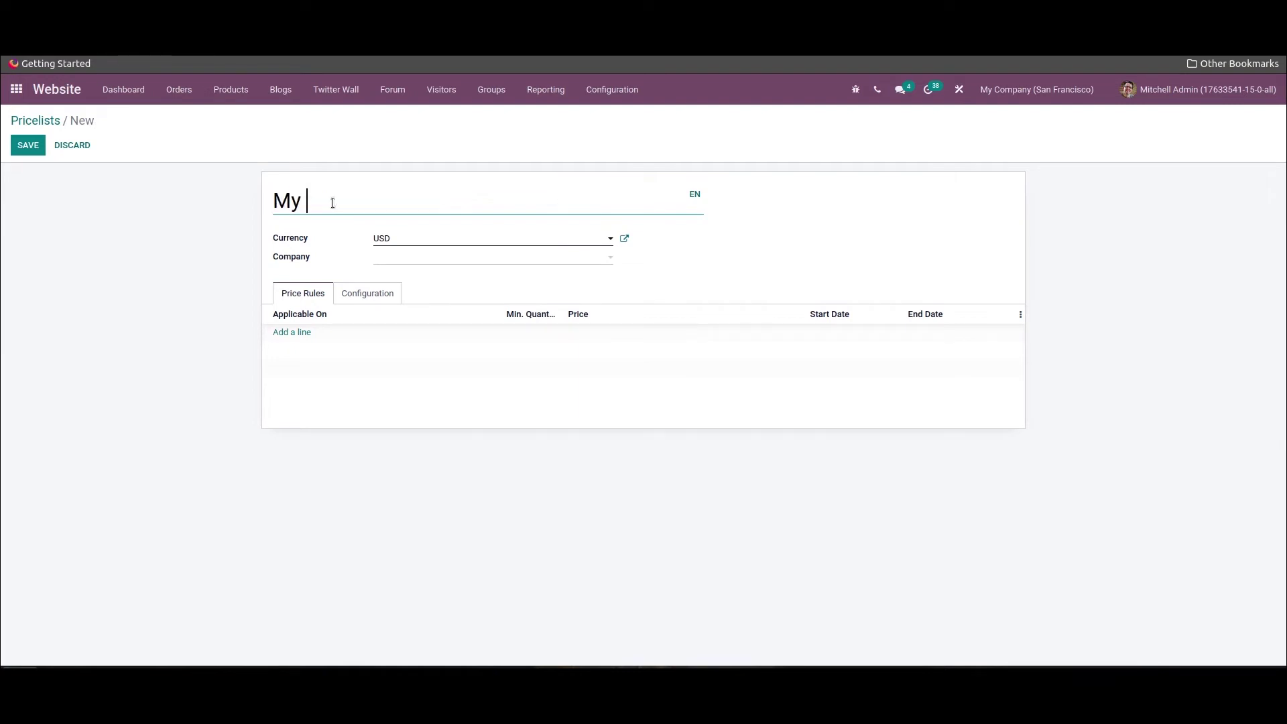
pyautogui.write('pricelist')
# - Make My pricelist selectable on the website with e-commerce promotional code '15% Discount'
pyautogui.click(376, 295)
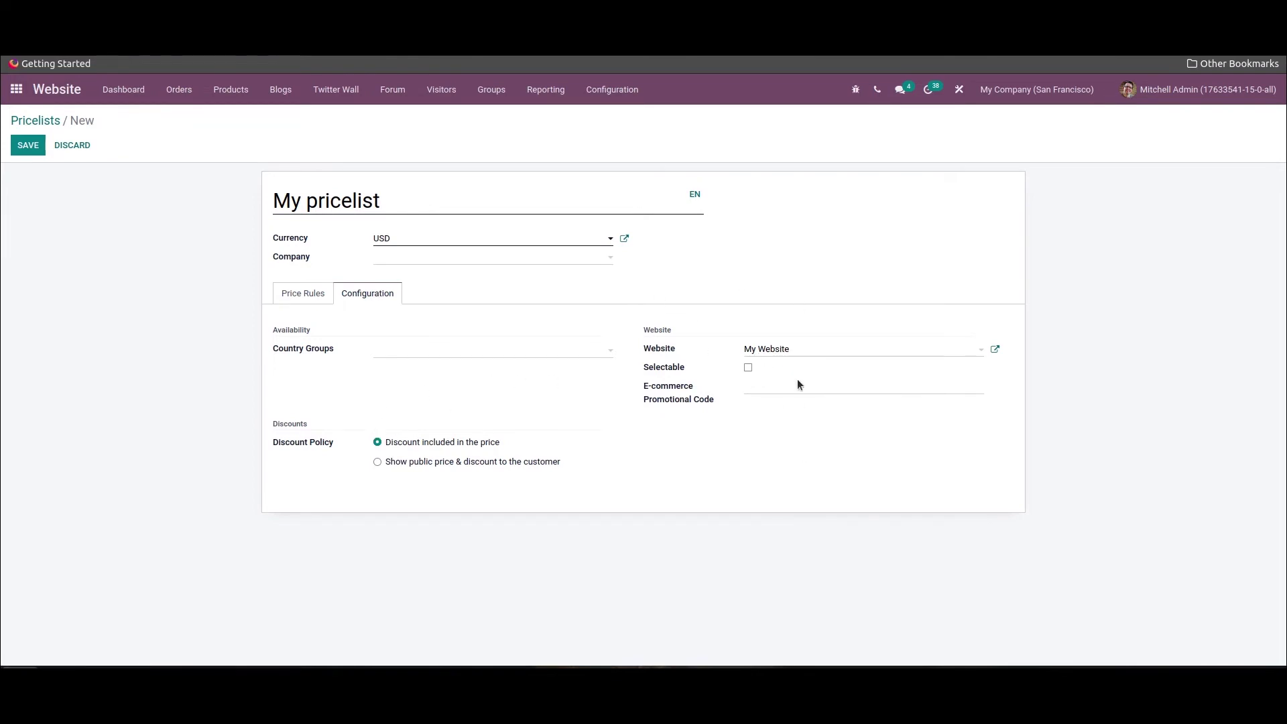
pyautogui.click(748, 367)
pyautogui.click(747, 387)
pyautogui.write('15% Di')
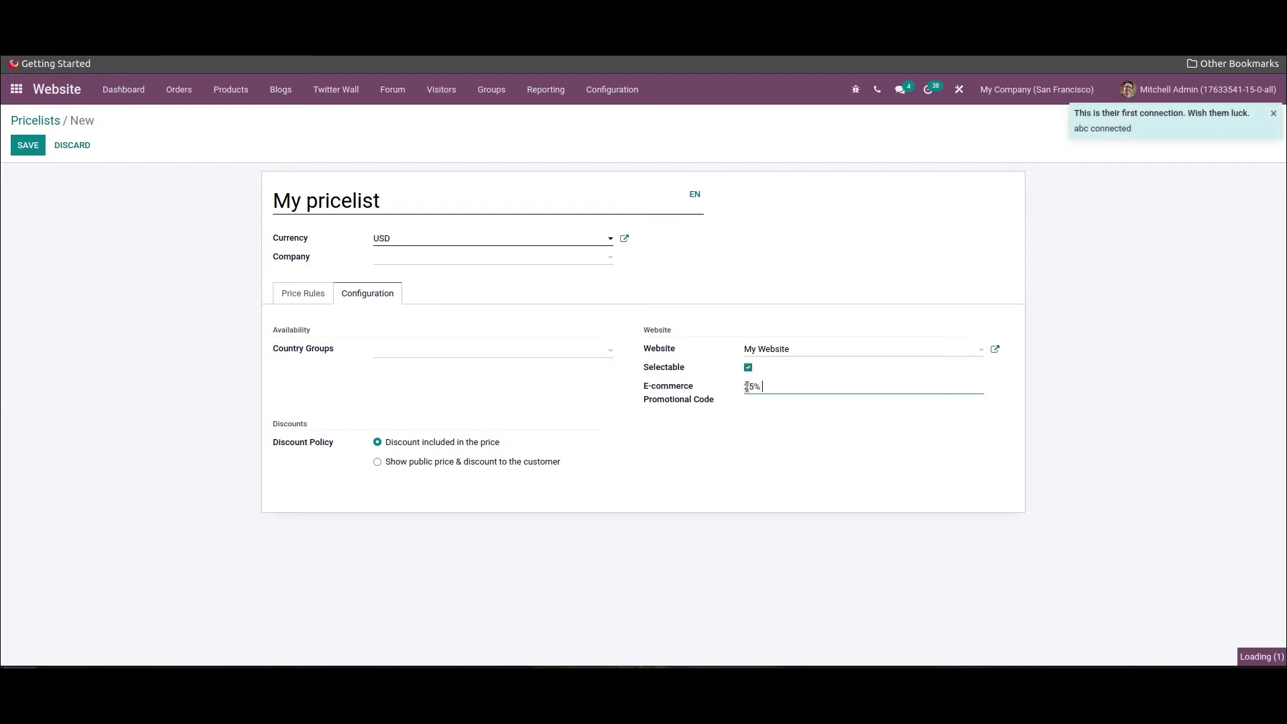
pyautogui.write('scount')
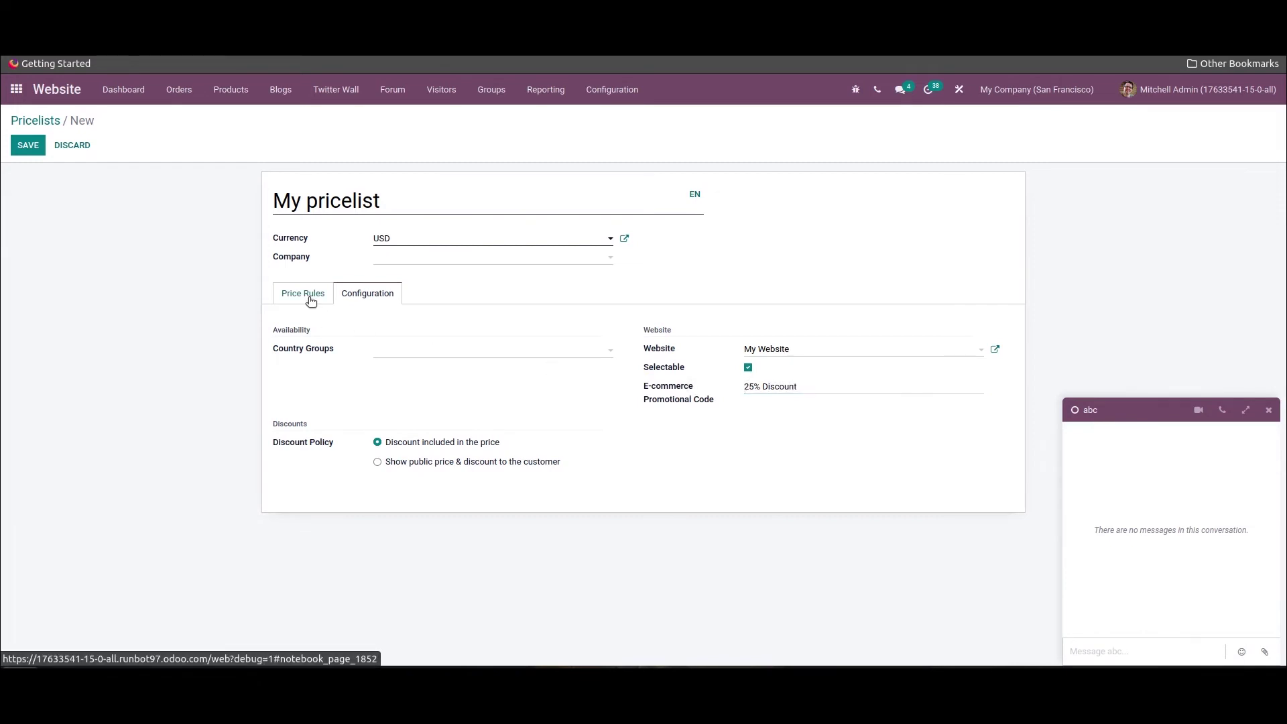
pyautogui.click(309, 295)
# - Close the chat and add a new price rule using Fixed Price computation
pyautogui.click(1269, 410)
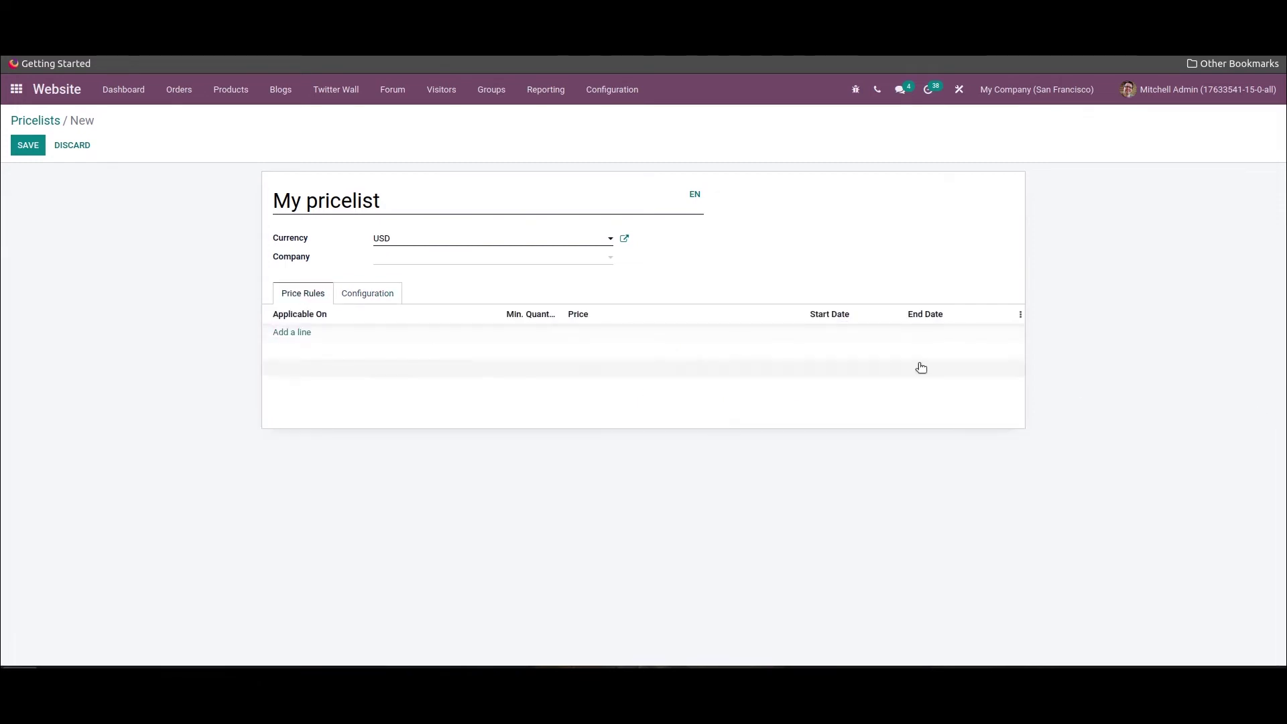
pyautogui.click(305, 333)
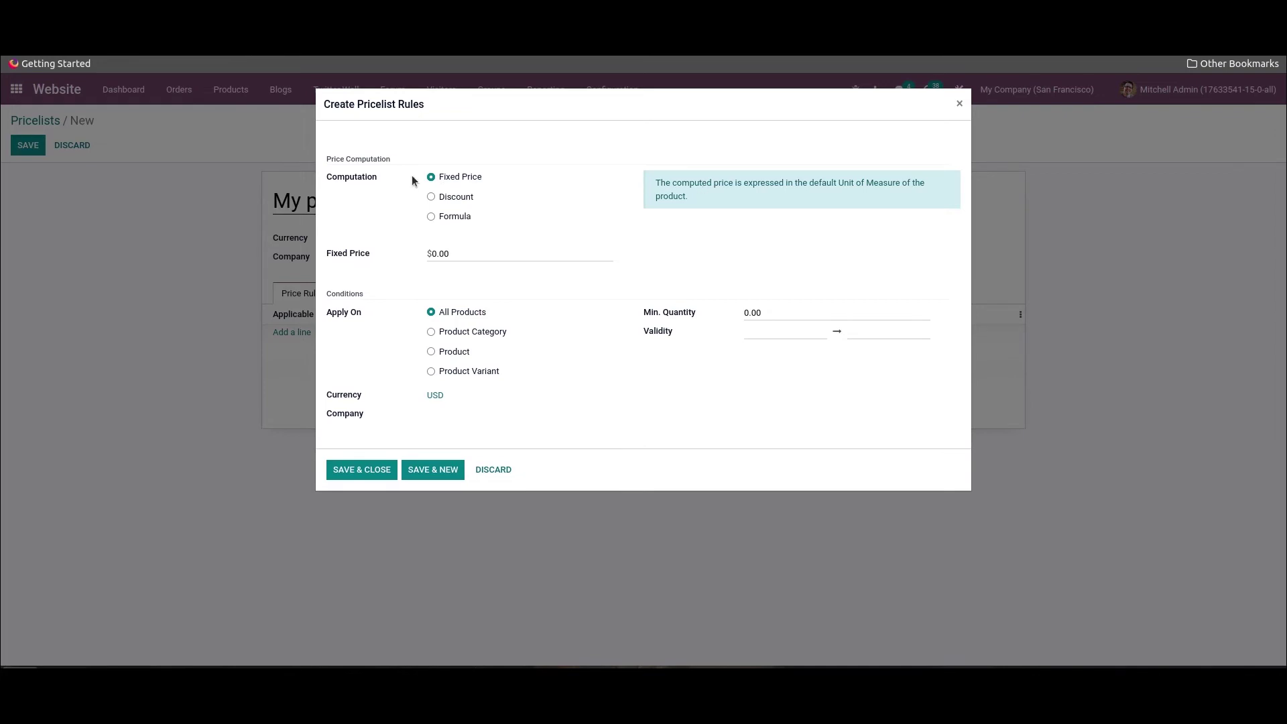
pyautogui.click(431, 197)
pyautogui.click(430, 216)
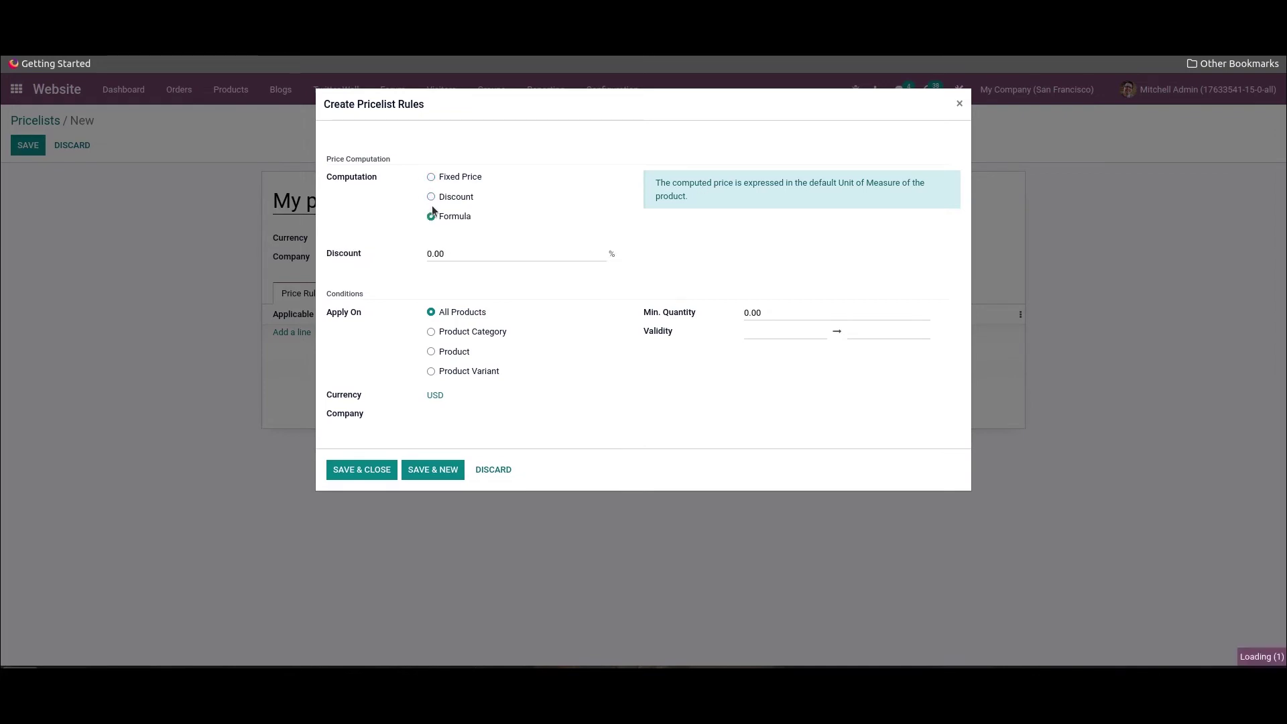
pyautogui.click(431, 177)
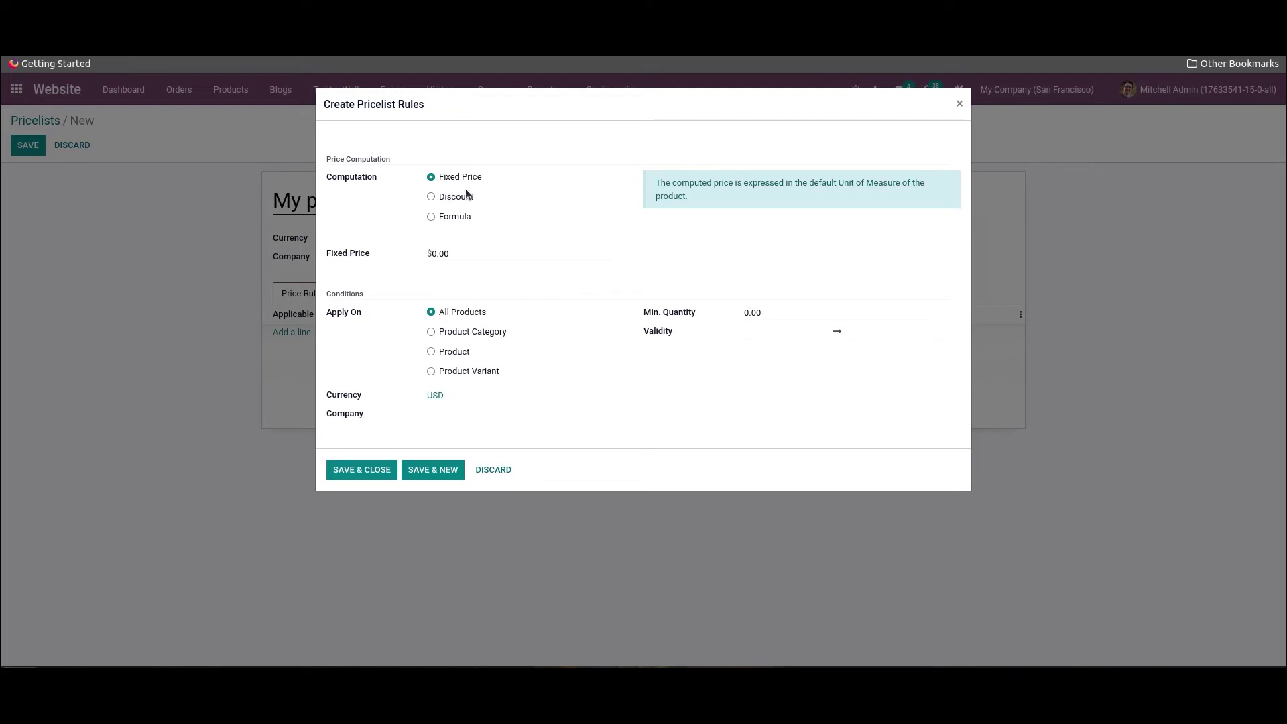
# - Set the rule's fixed price to $200.00 and apply it to a single product
pyautogui.click(436, 255)
pyautogui.write('200')
pyautogui.click(433, 319)
pyautogui.click(431, 352)
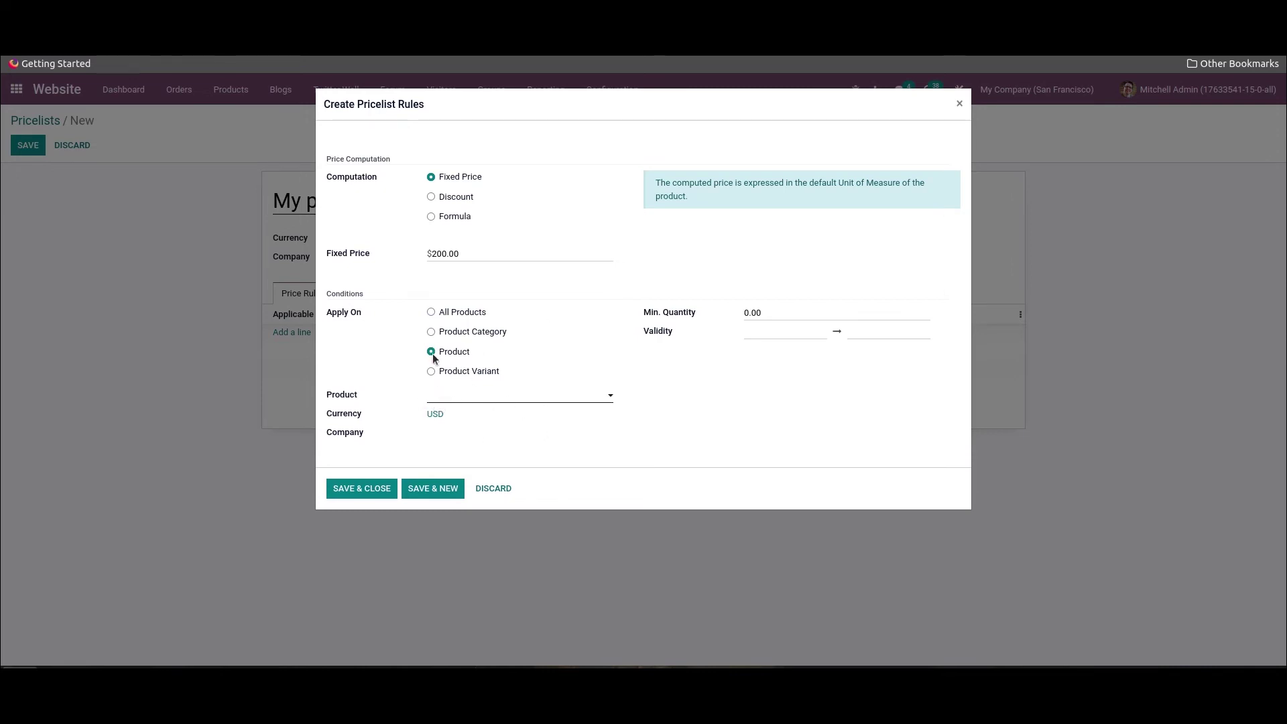
# - Set the rule to [FURN_6666] Acoustic Bloc Screens with minimum quantity 5, then save and close it
pyautogui.click(510, 397)
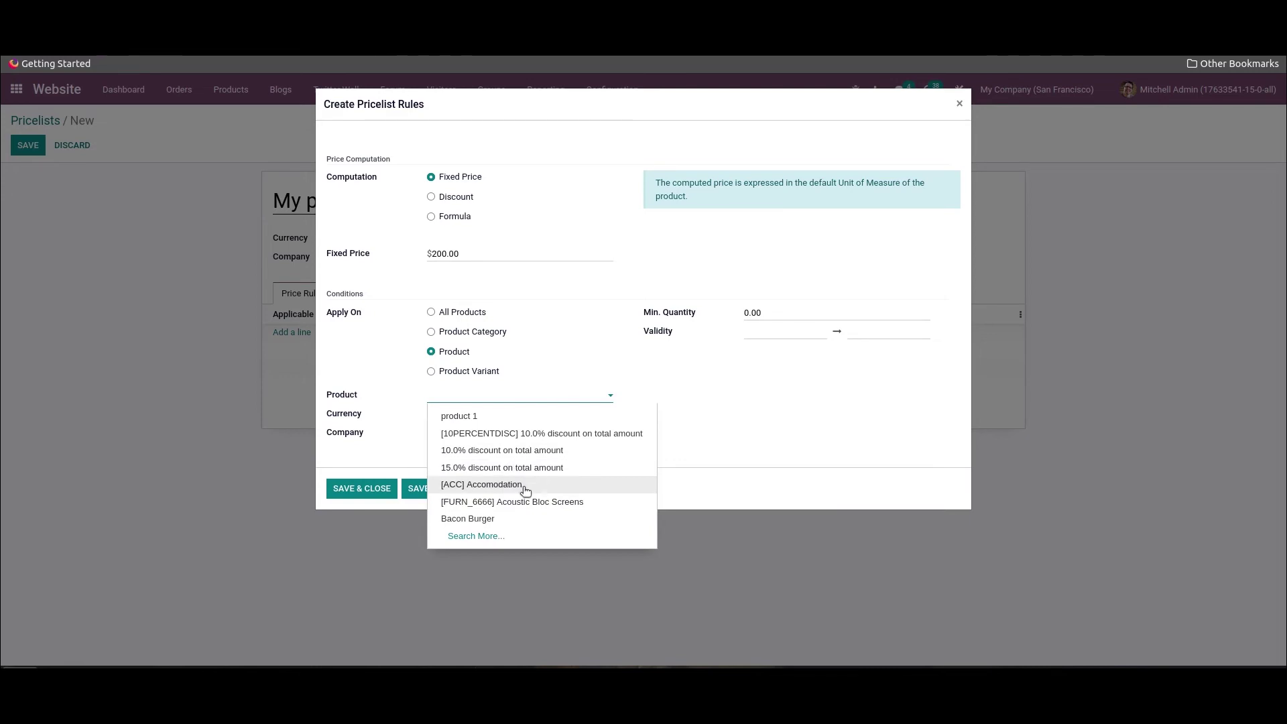
pyautogui.click(522, 502)
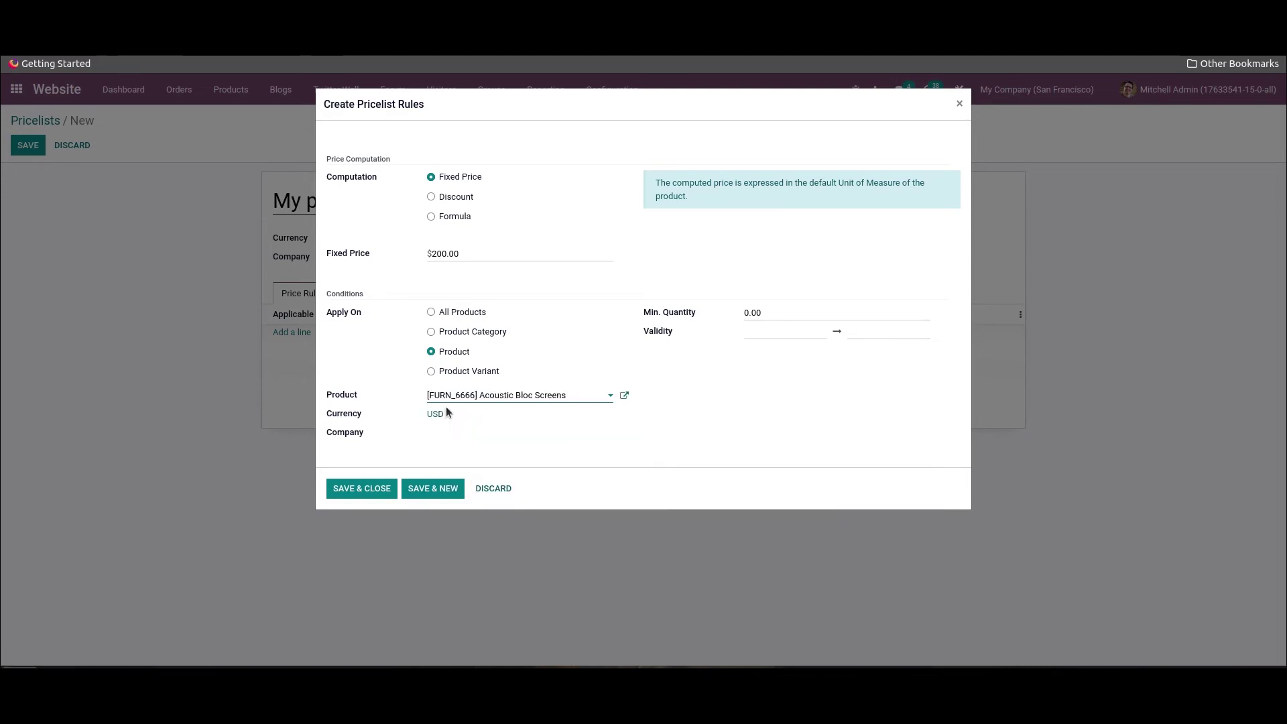
pyautogui.click(745, 313)
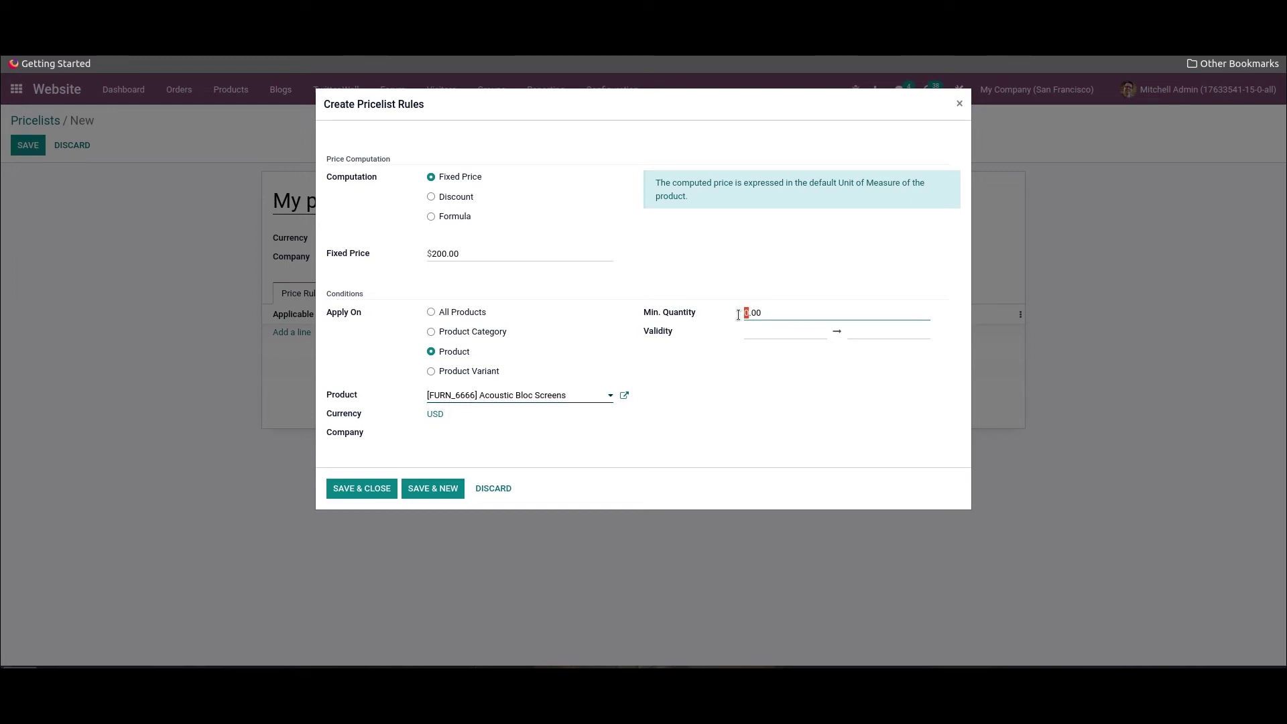
pyautogui.click(773, 333)
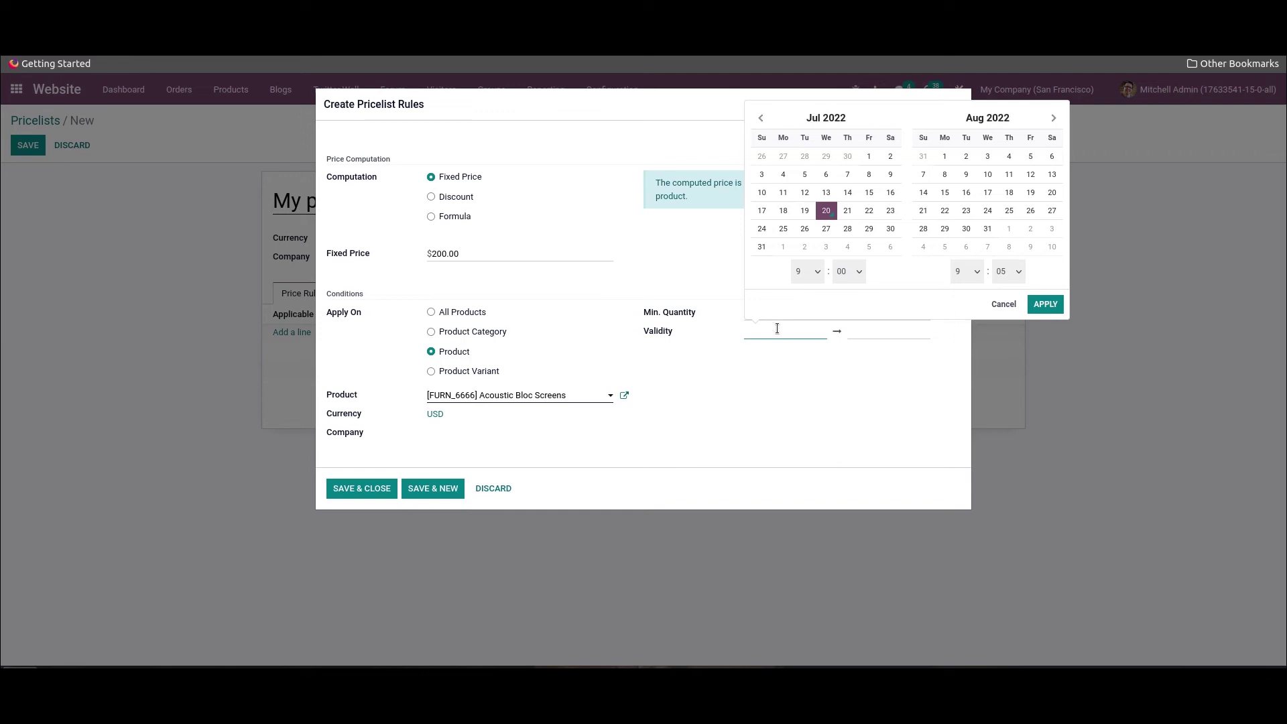
pyautogui.click(801, 382)
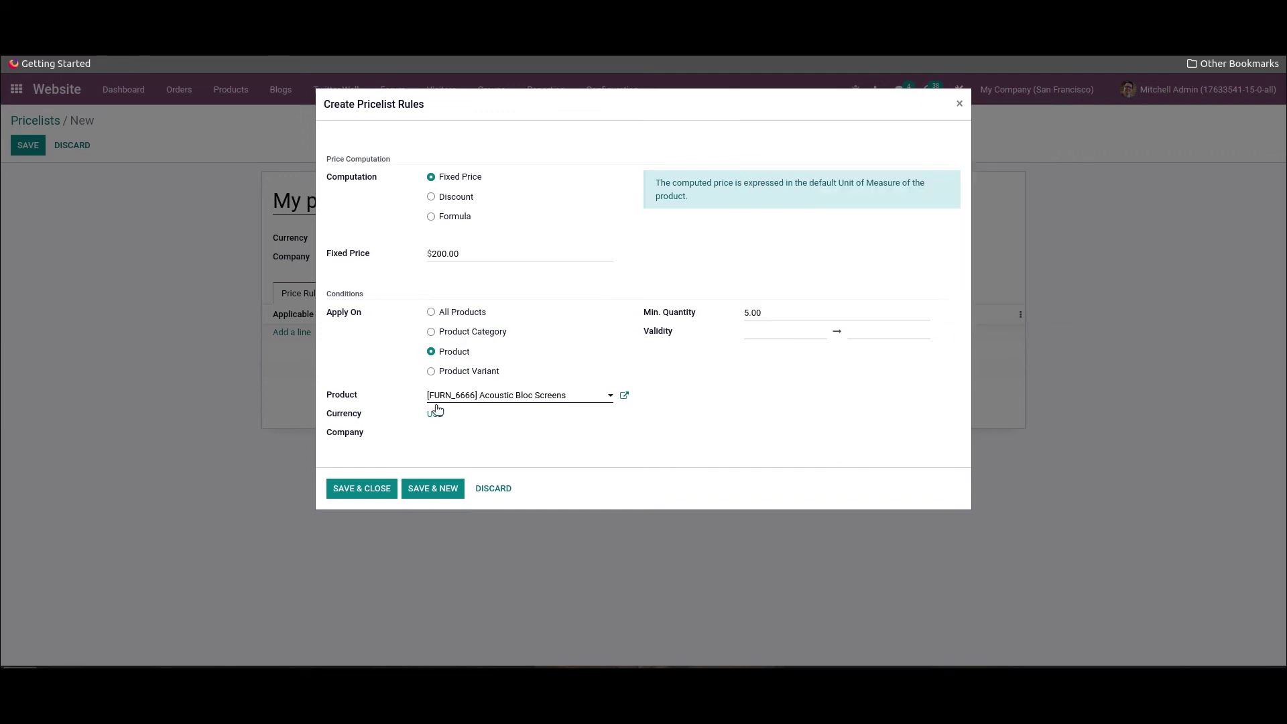
pyautogui.click(362, 488)
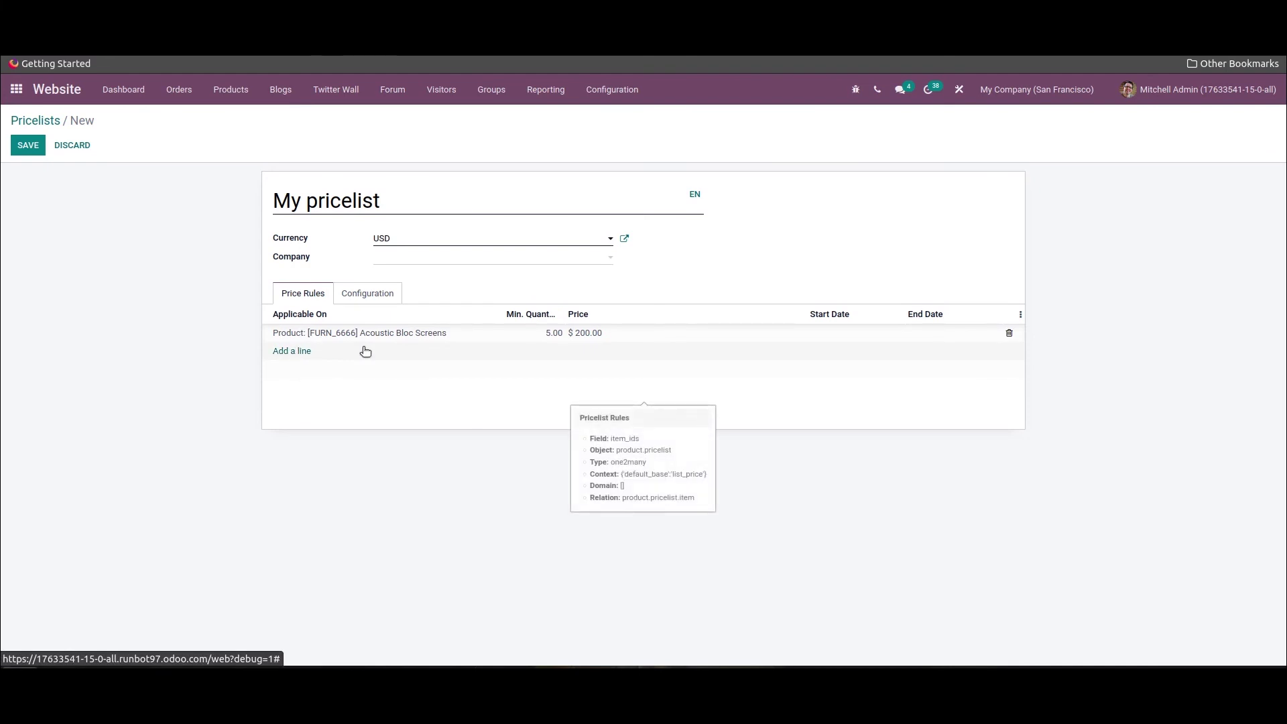
# - Save My pricelist and go from the eCommerce Dashboard to the live website
pyautogui.click(30, 148)
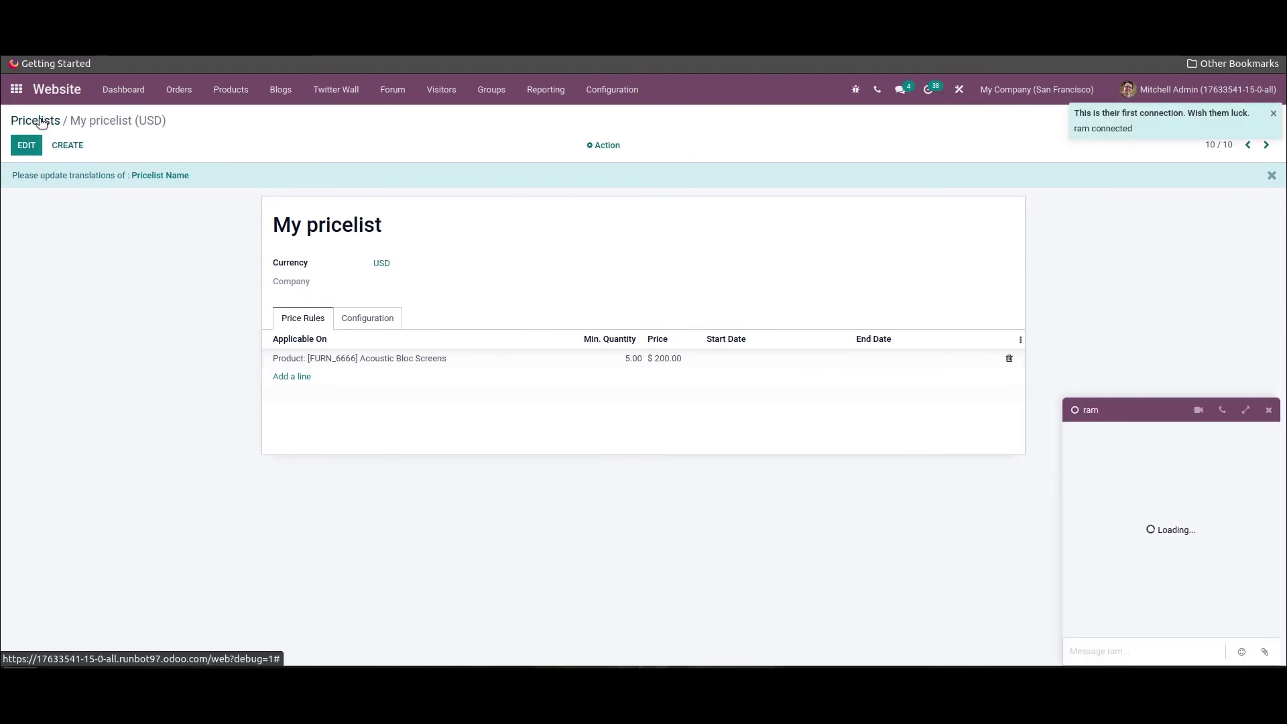
pyautogui.click(41, 121)
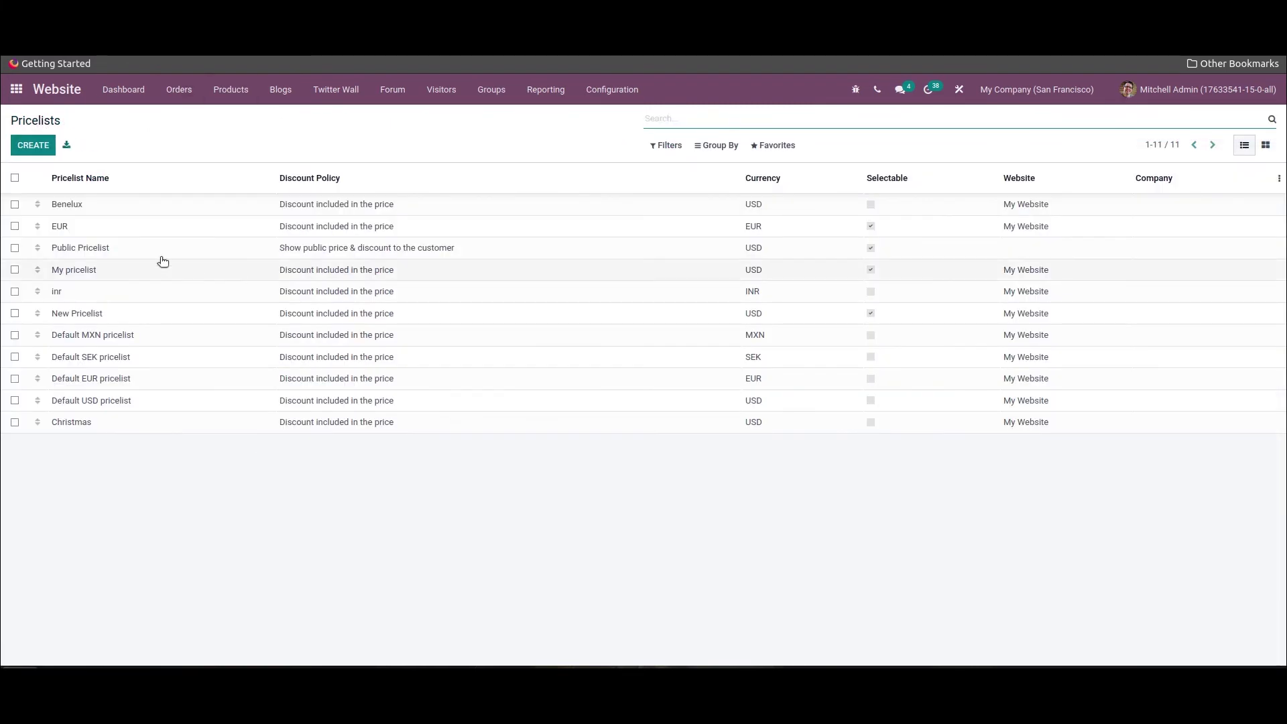
pyautogui.click(134, 90)
pyautogui.click(149, 121)
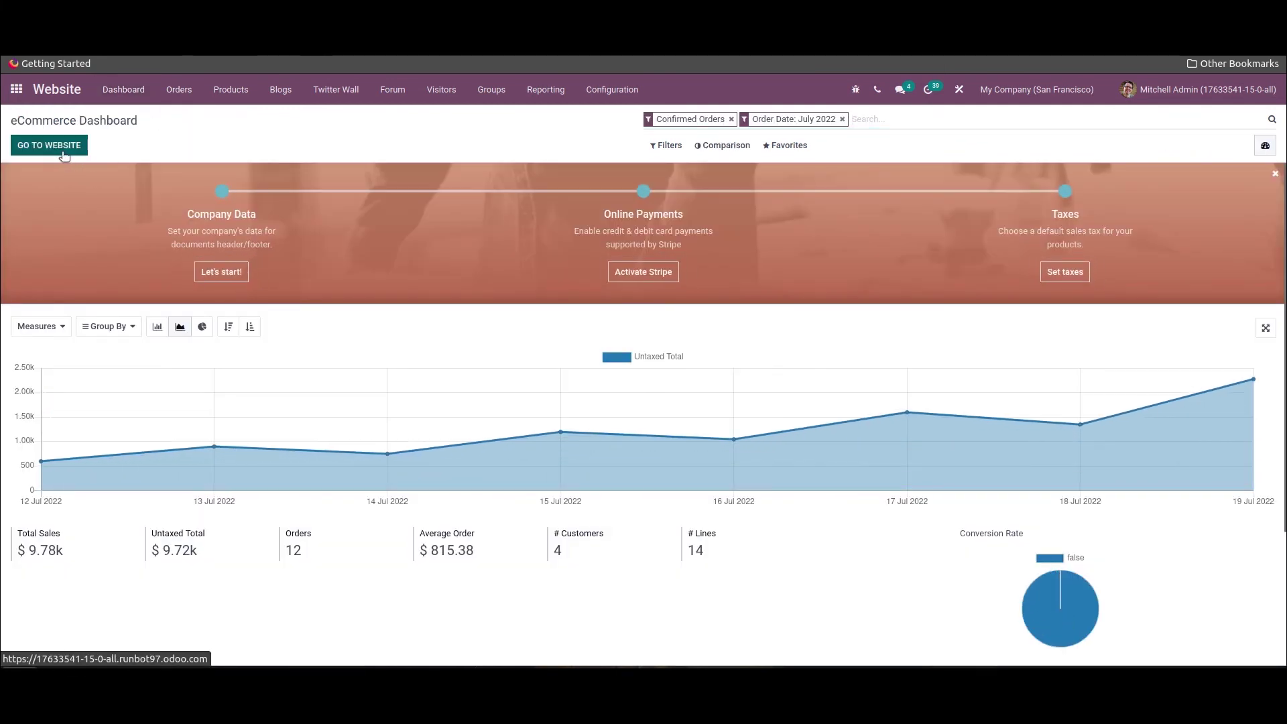
pyautogui.click(63, 151)
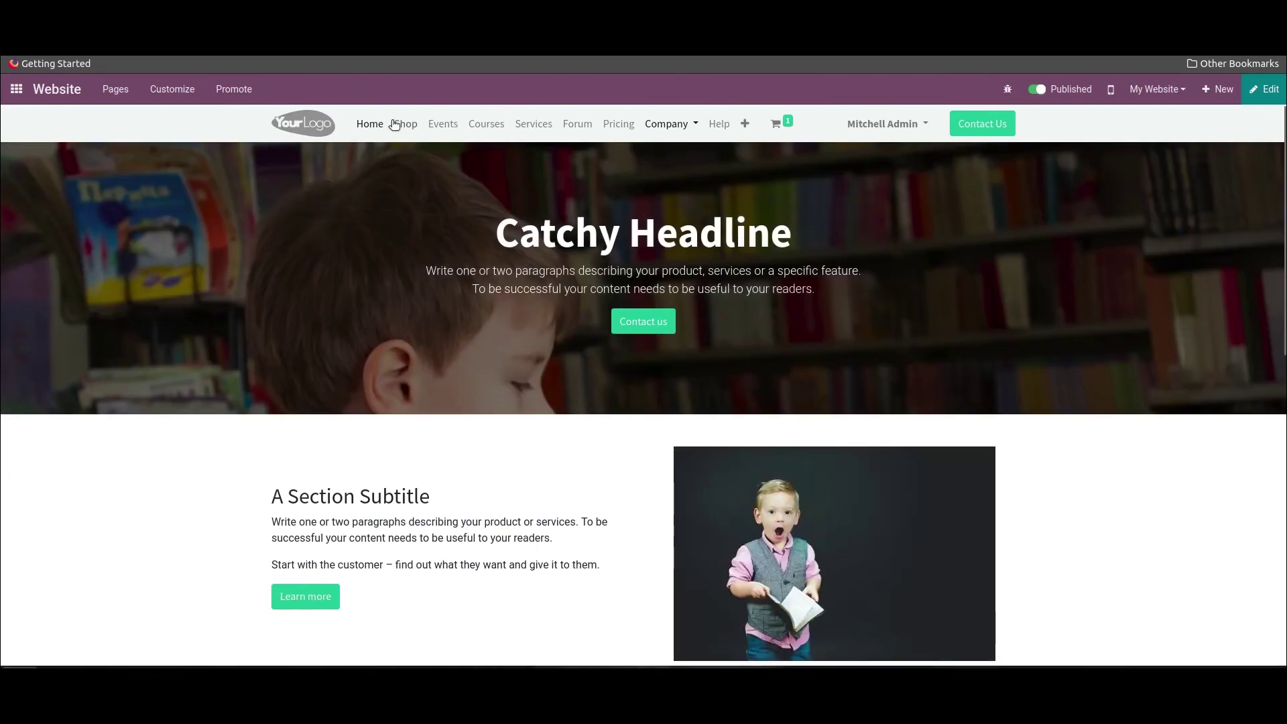
# - In the online shop, check the pricelist options and open the Acoustic Bloc Screens product page
pyautogui.click(406, 128)
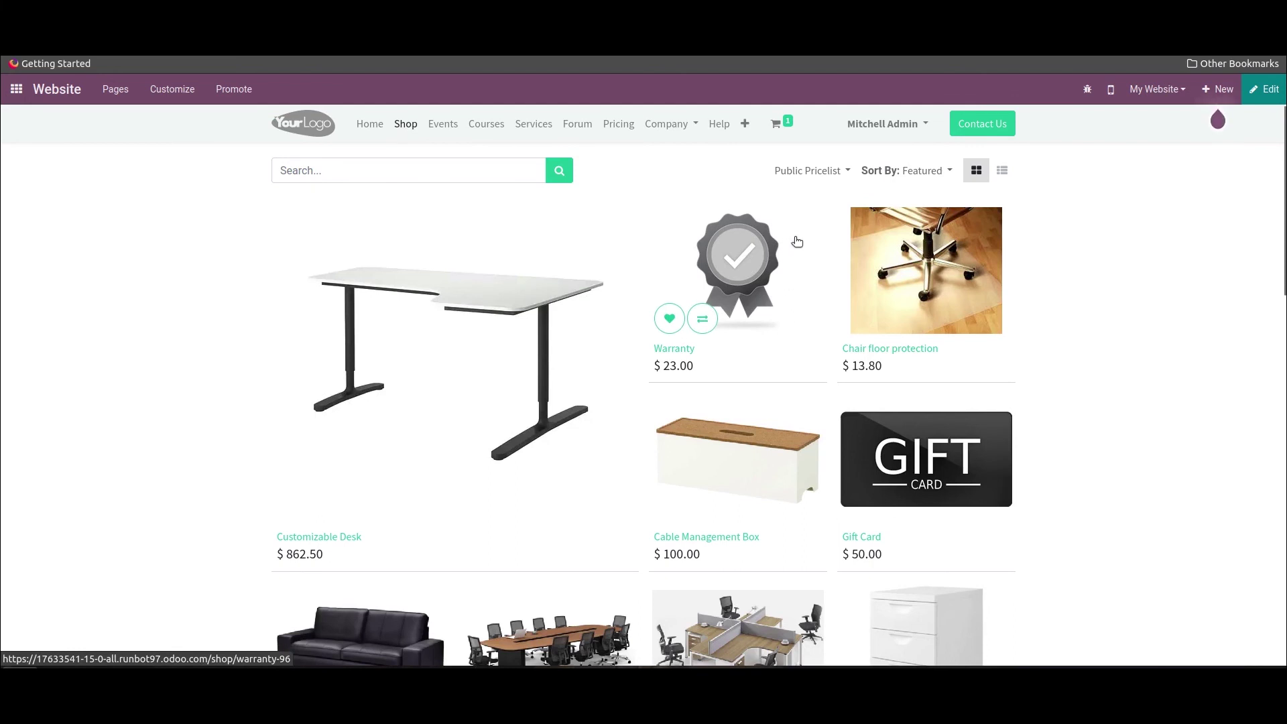
pyautogui.click(819, 172)
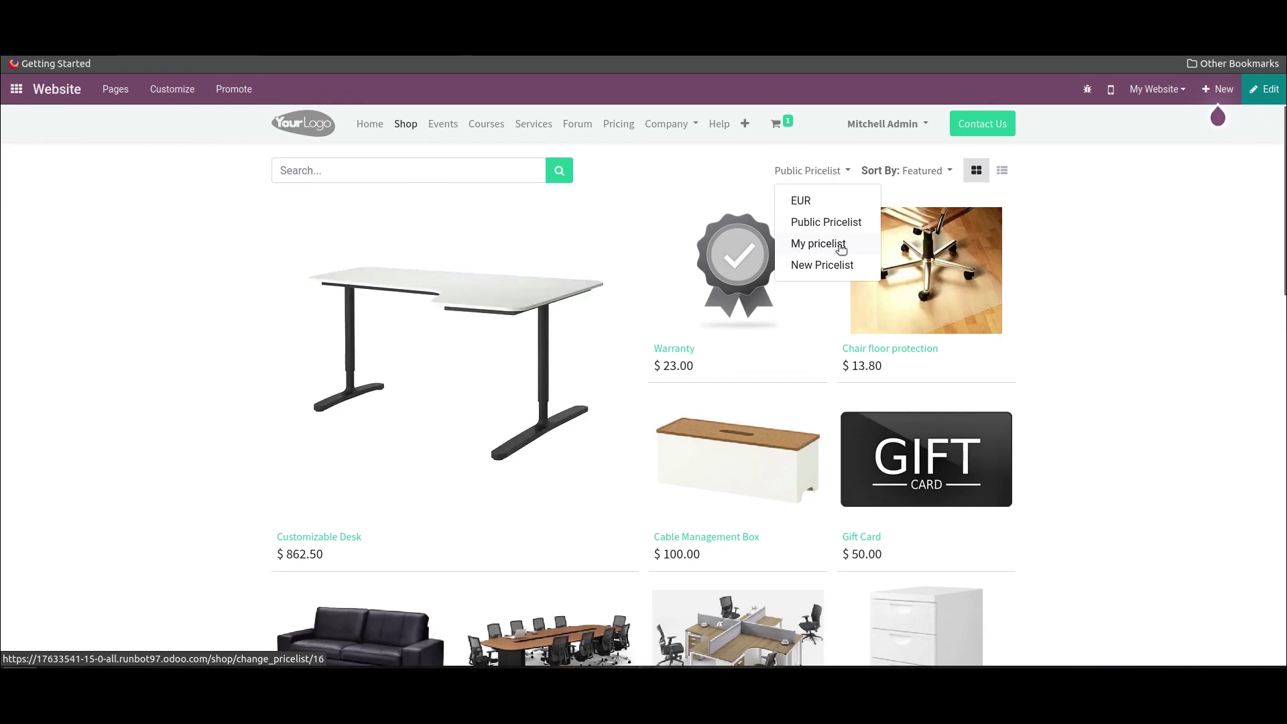
pyautogui.scroll(-5, 563, 364)
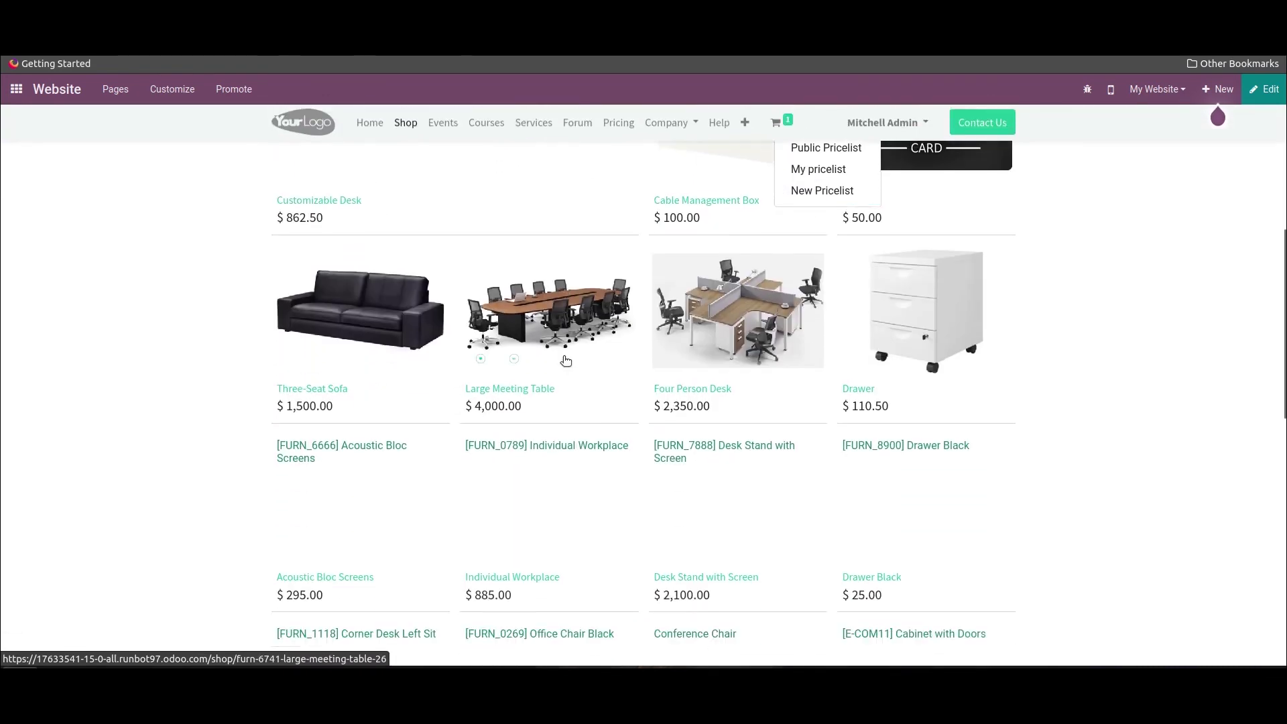
pyautogui.click(368, 481)
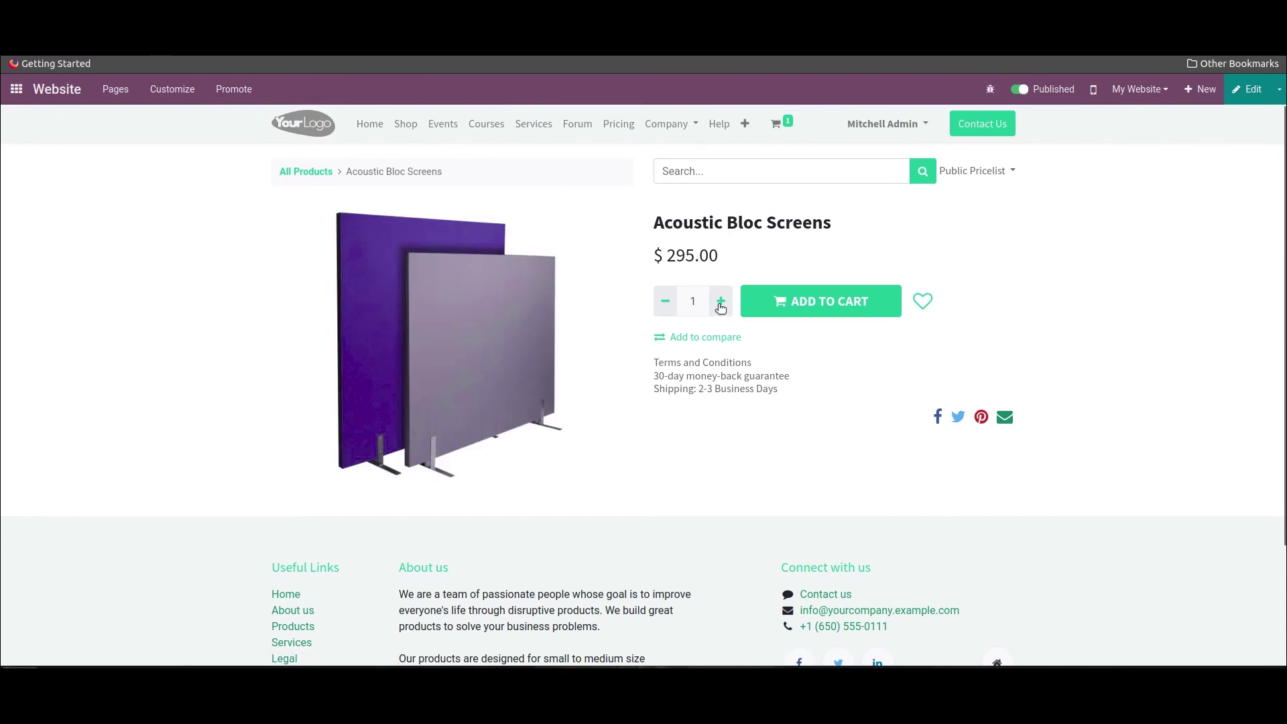
# - Switch the shop's pricelist to My pricelist on the Acoustic Bloc Screens page
pyautogui.click(720, 301)
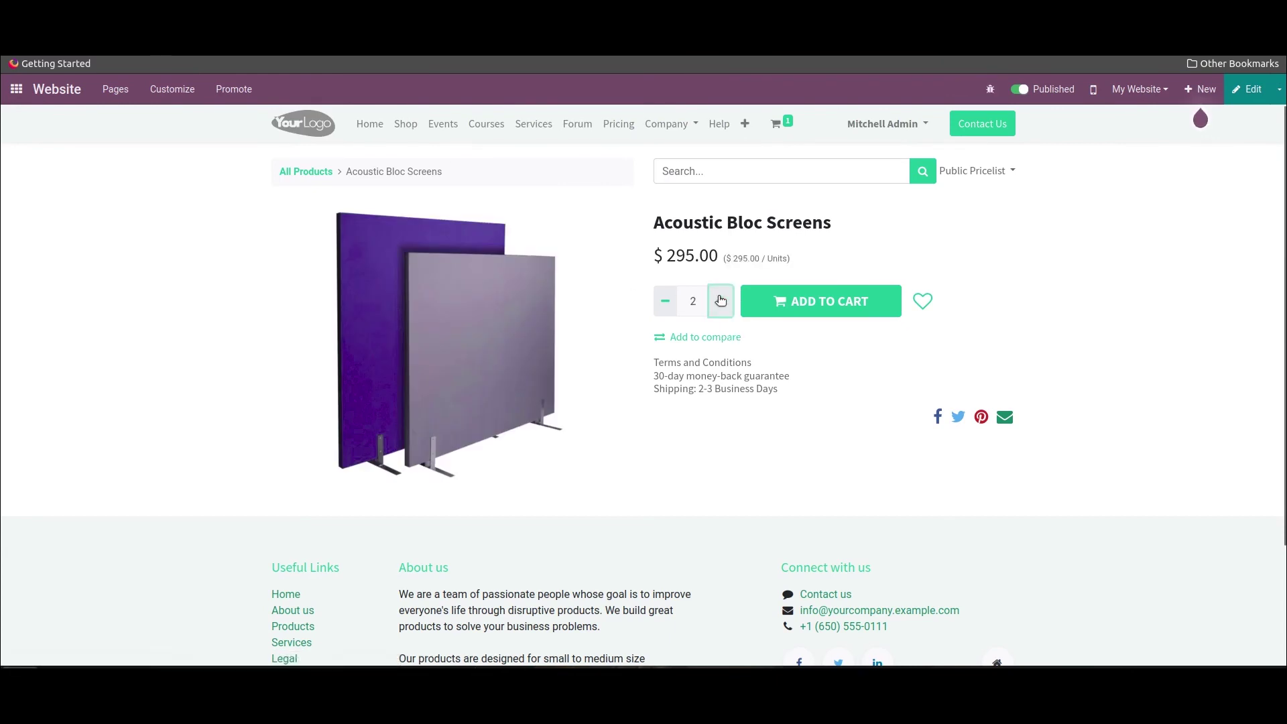
pyautogui.doubleClick(724, 310)
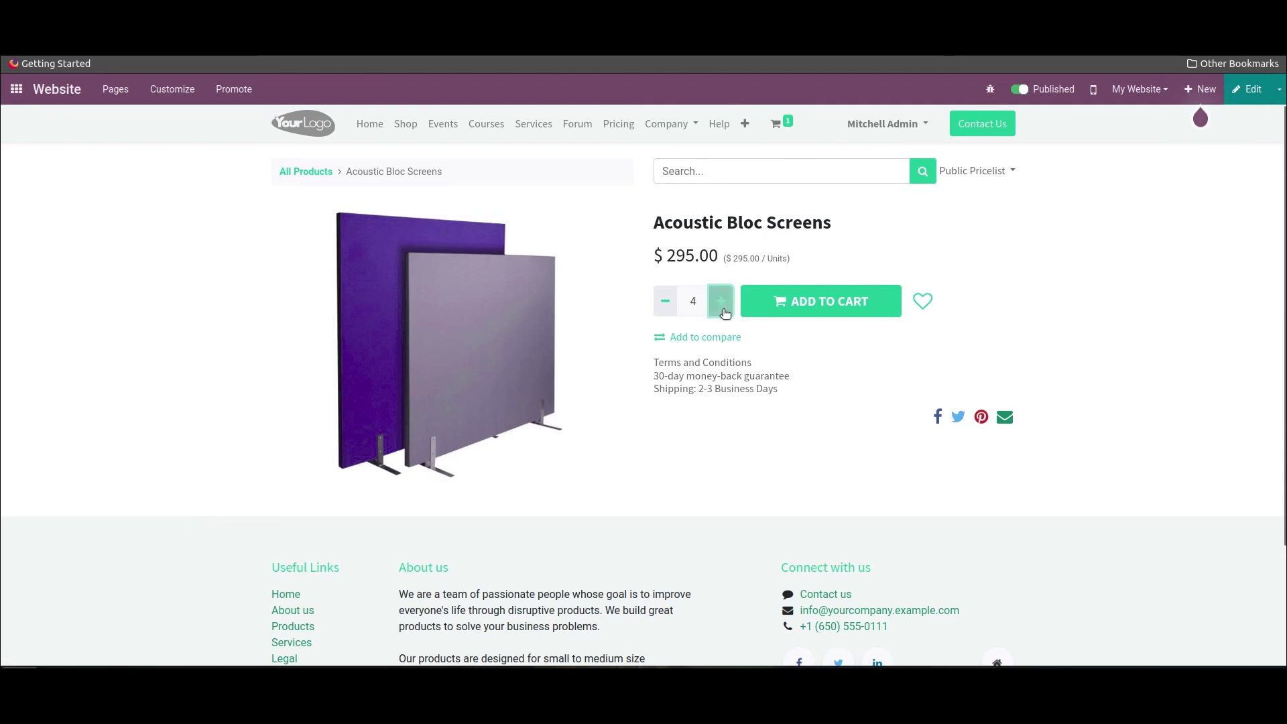
pyautogui.click(723, 310)
pyautogui.click(975, 170)
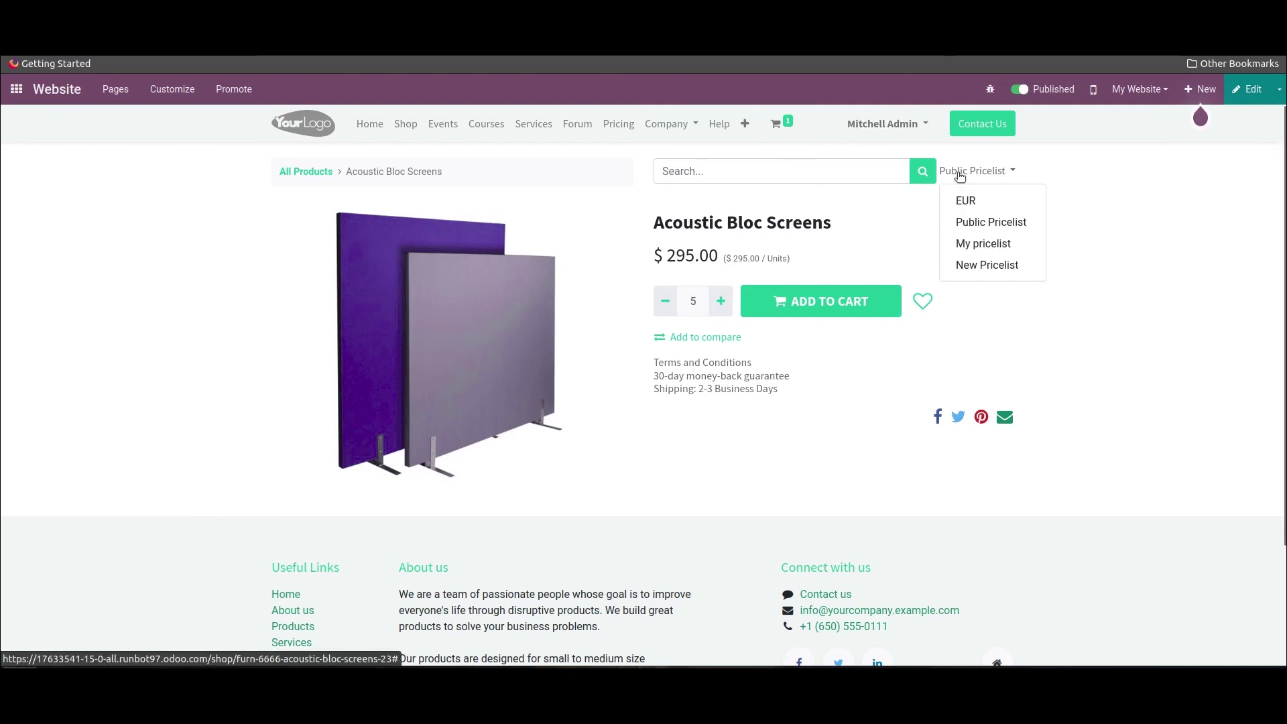
pyautogui.click(988, 247)
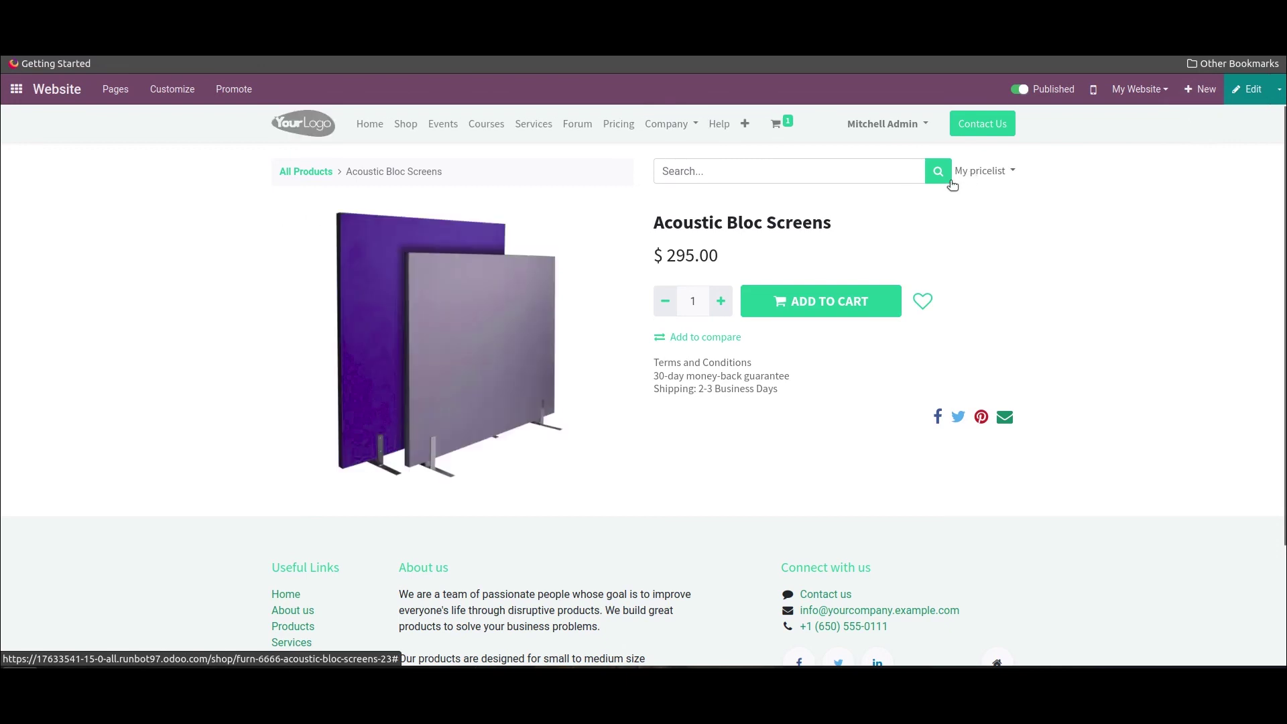
# - Set the quantity to 5 for the $200.00 unit price and add them to the cart
pyautogui.click(720, 301)
pyautogui.click(721, 301)
pyautogui.click(720, 301)
pyautogui.click(721, 301)
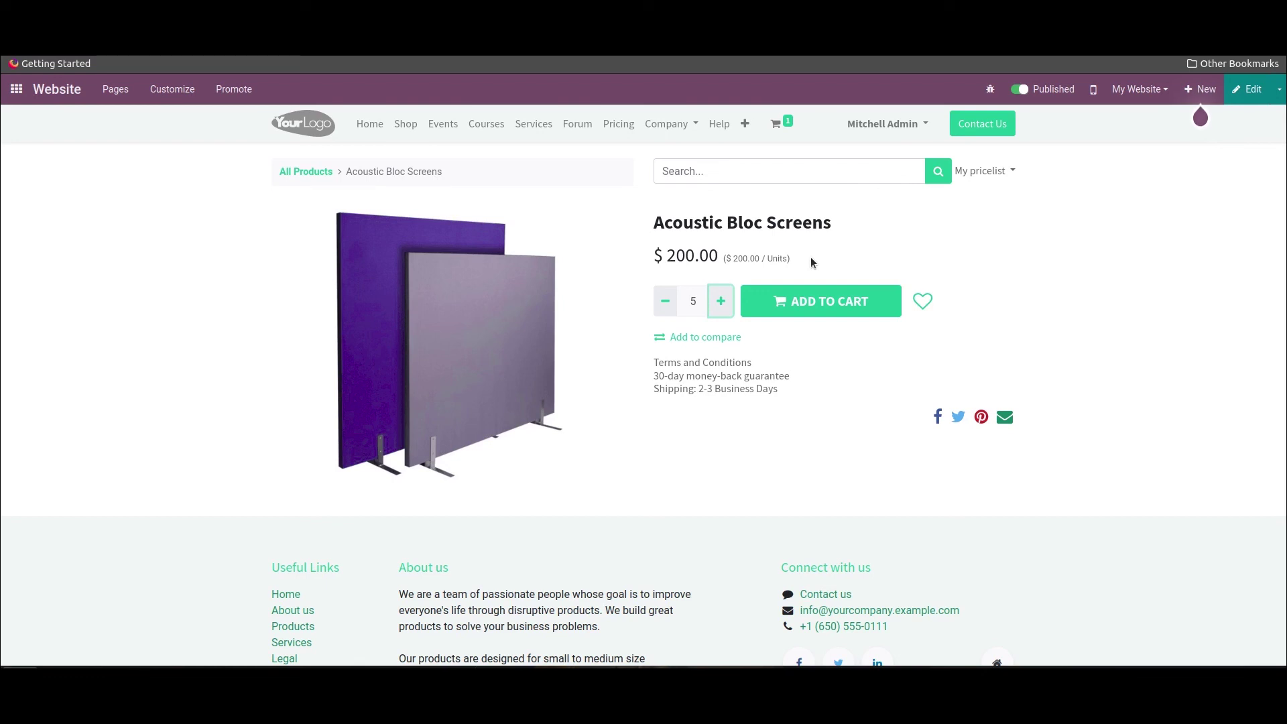
pyautogui.click(788, 302)
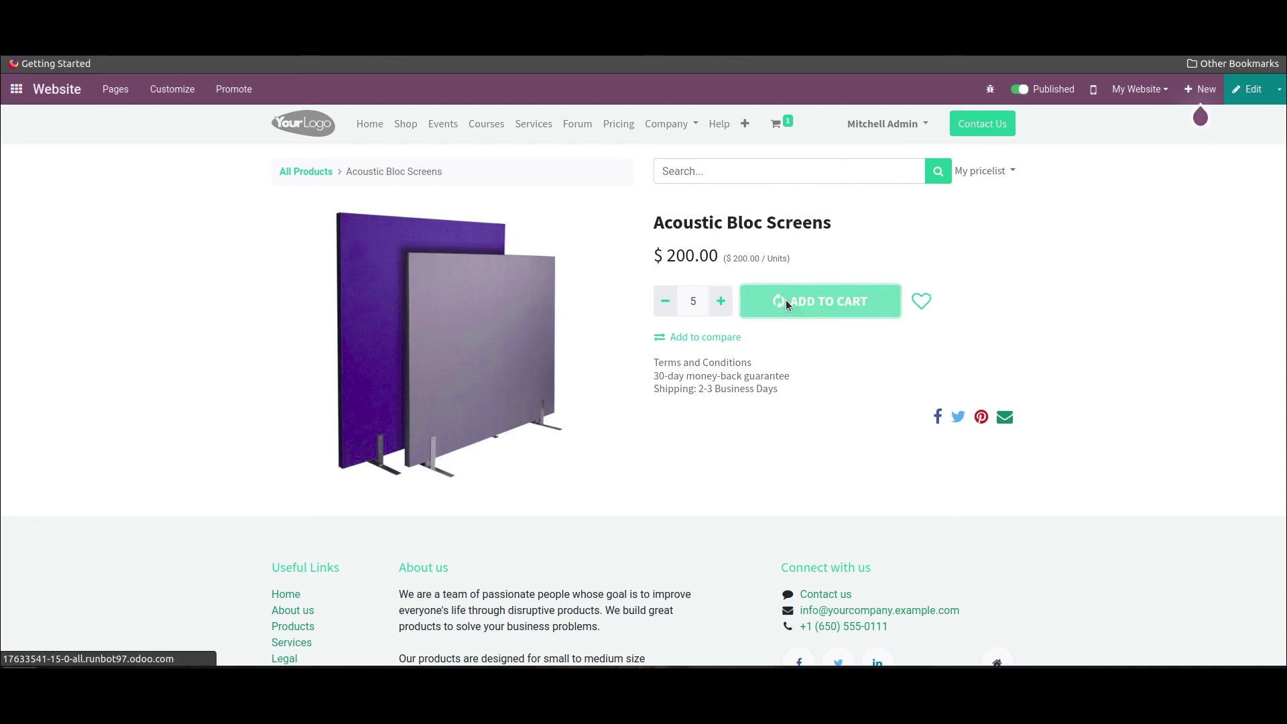